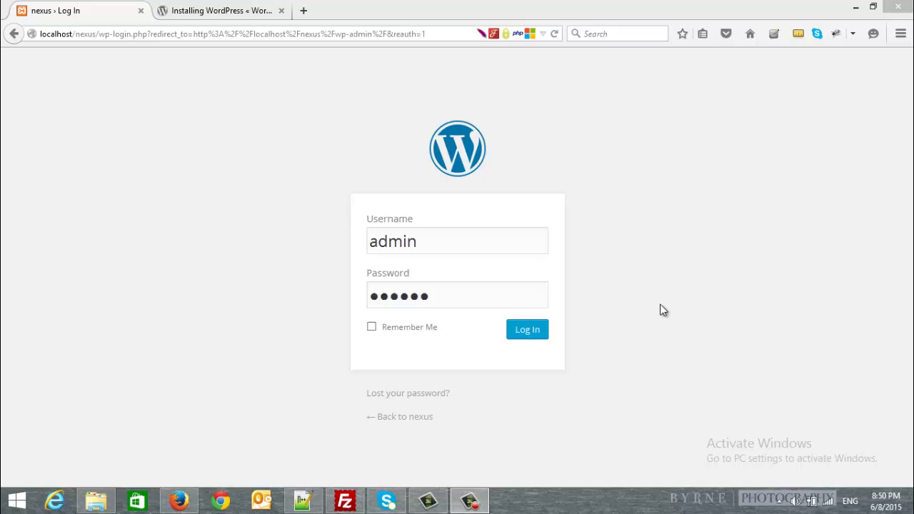
- Log in to the dashboard and activate the Nexus theme from Appearance > Themes
{"action": "left_click", "coordinate": [528, 331]}
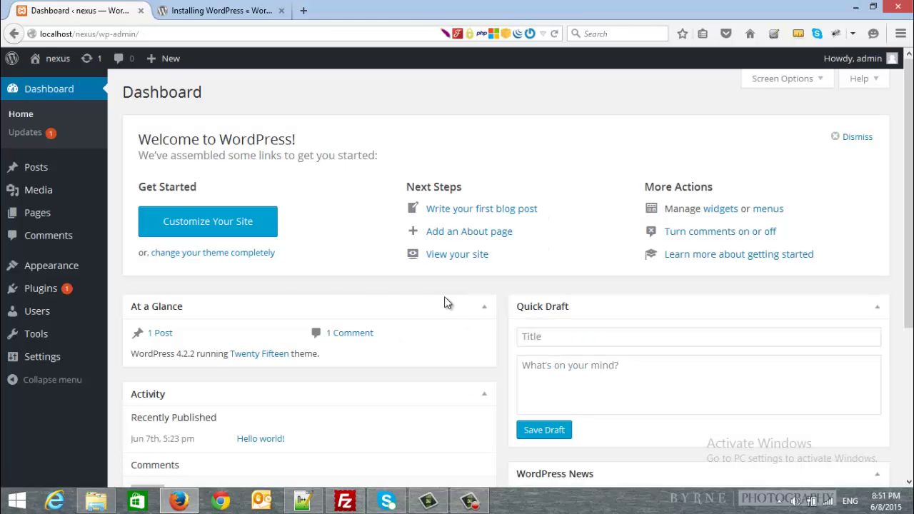
{"action": "mouse_move", "coordinate": [35, 265]}
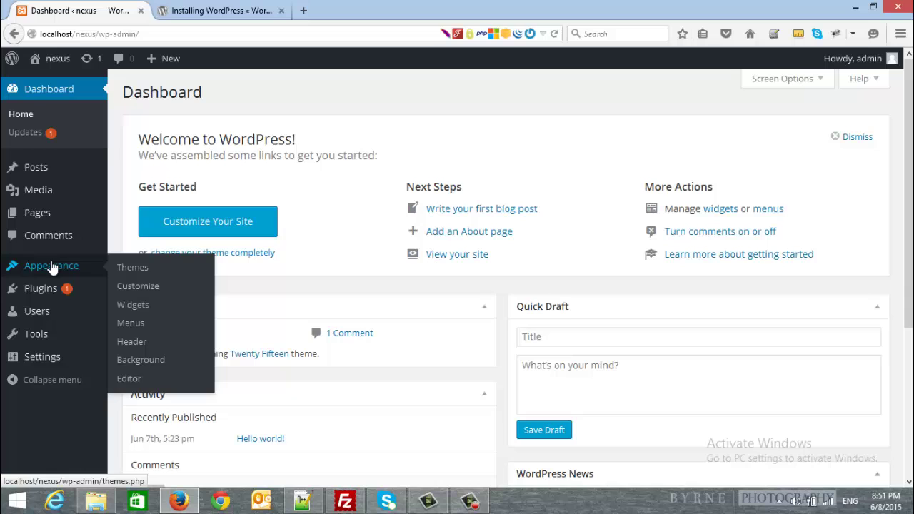
{"action": "left_click", "coordinate": [137, 271]}
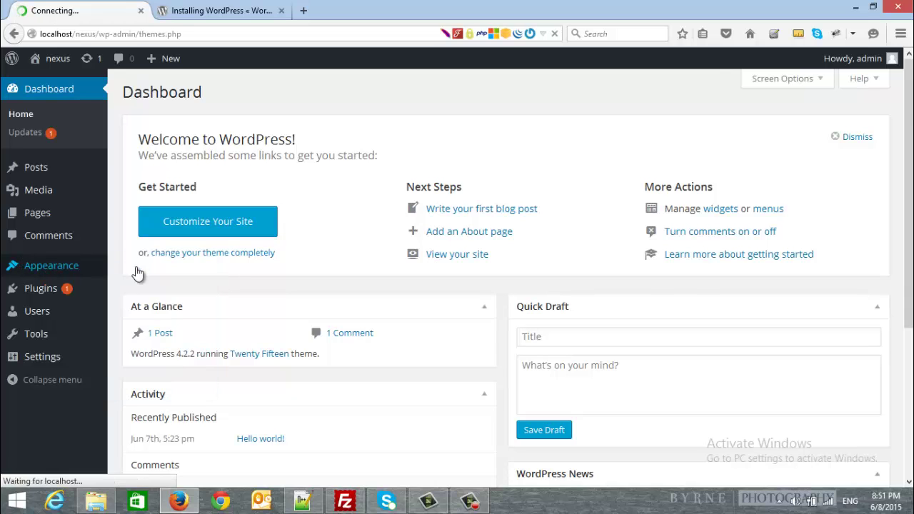
{"action": "mouse_move", "coordinate": [569, 182]}
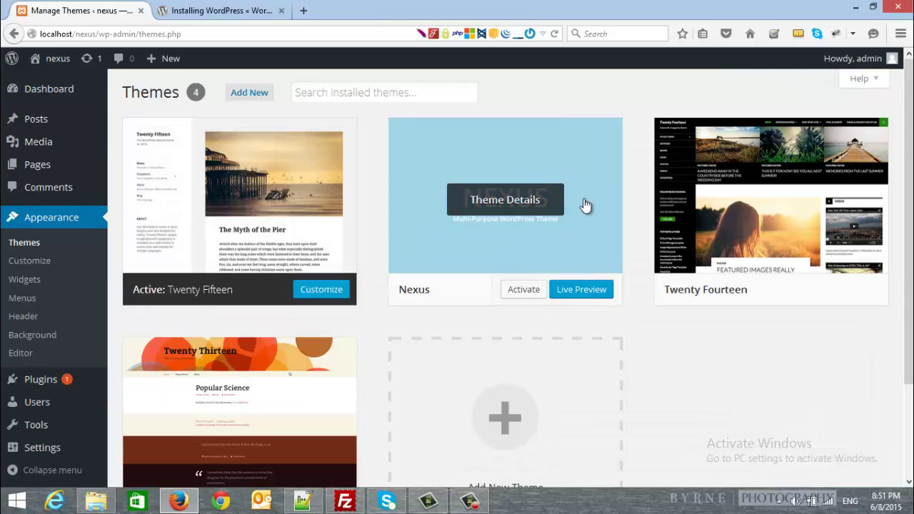
{"action": "left_click", "coordinate": [523, 290]}
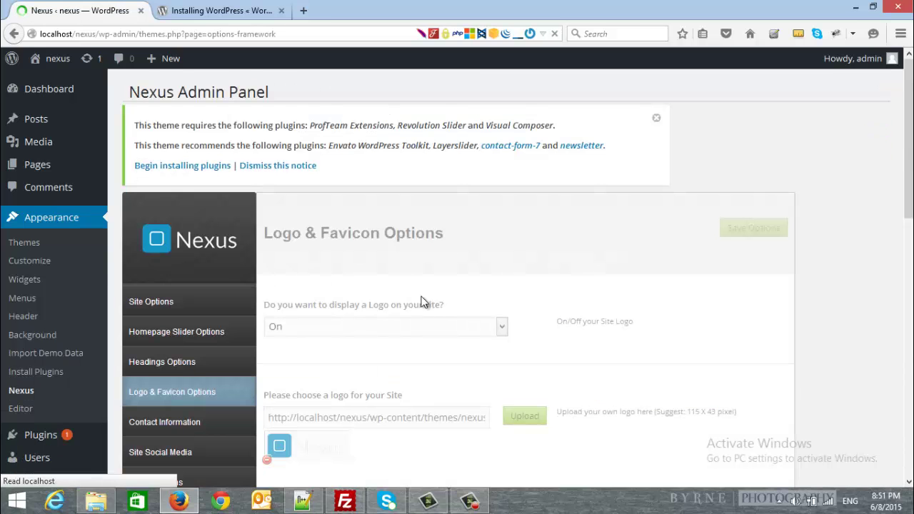
- Save the default options in the Nexus Admin Panel
{"action": "scroll", "coordinate": [261, 351], "scroll_direction": "down", "scroll_amount": 8}
{"action": "scroll", "coordinate": [261, 351], "scroll_direction": "up", "scroll_amount": 8}
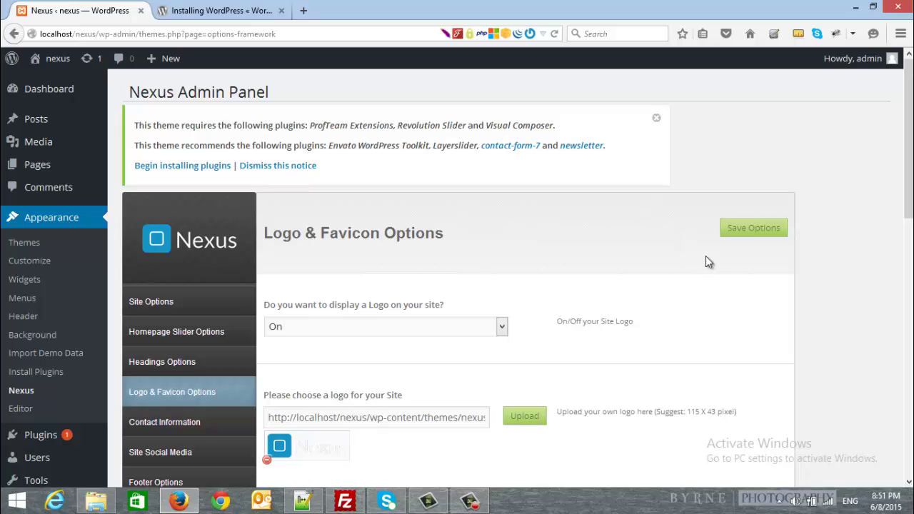
{"action": "left_click", "coordinate": [742, 230]}
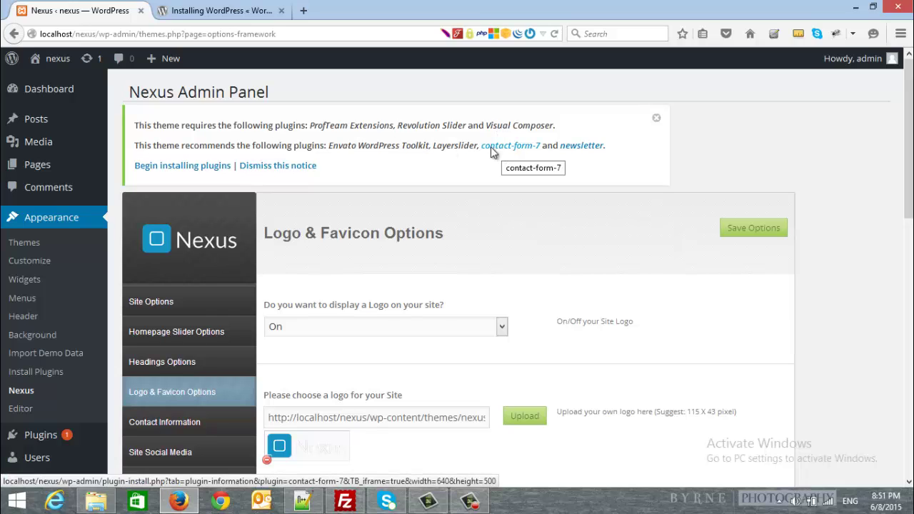
- Install and activate the theme's required plugins, starting with ProfTeam Extensions
{"action": "left_click", "coordinate": [180, 167]}
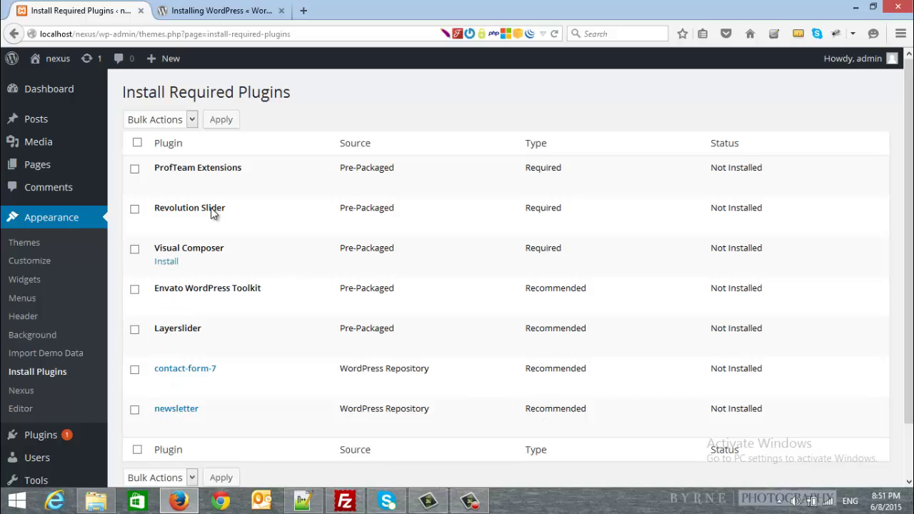
{"action": "left_click", "coordinate": [164, 181]}
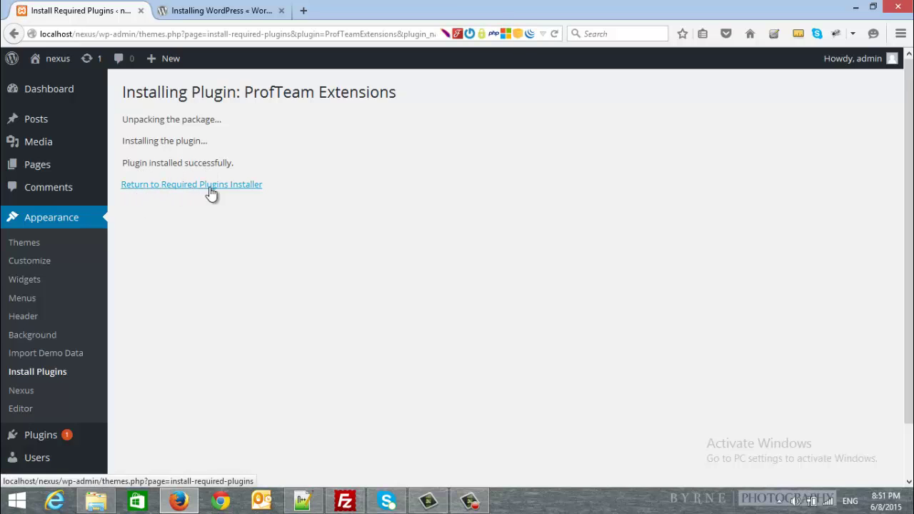
{"action": "left_click", "coordinate": [221, 186]}
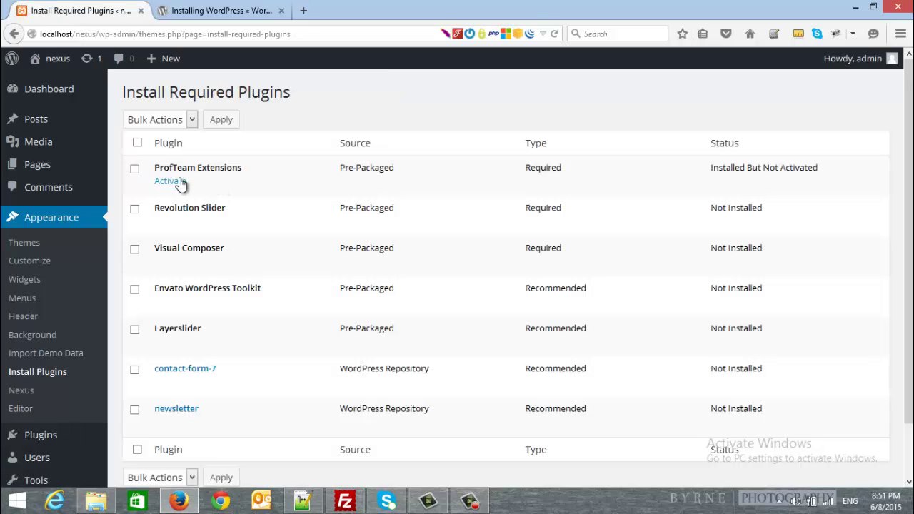
{"action": "left_click", "coordinate": [166, 180]}
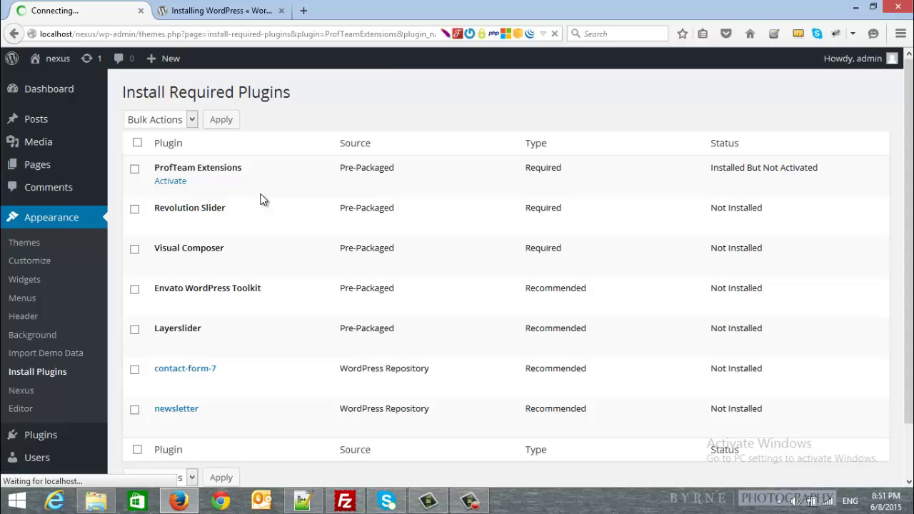
{"action": "scroll", "coordinate": [252, 184], "scroll_direction": "down", "scroll_amount": 2}
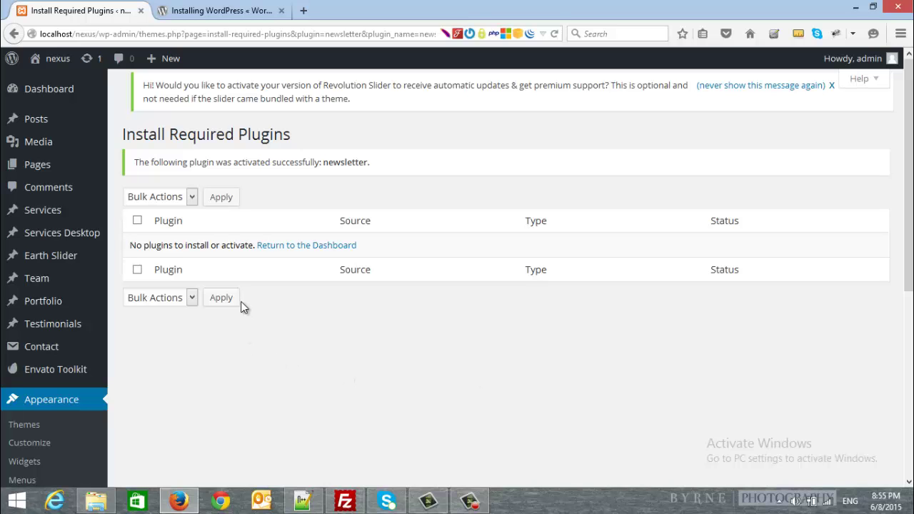
- Save Visual Composer General Settings with all eight content types enabled
{"action": "scroll", "coordinate": [240, 301], "scroll_direction": "down", "scroll_amount": 5}
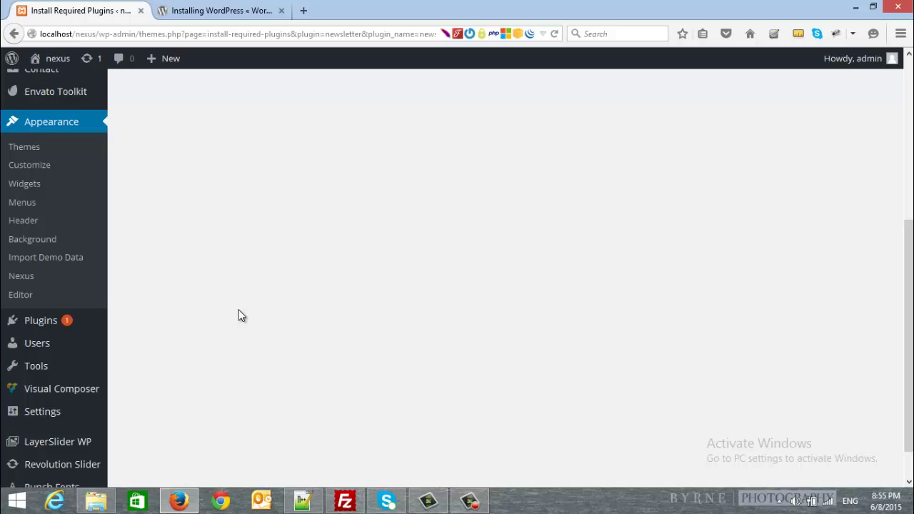
{"action": "mouse_move", "coordinate": [14, 372]}
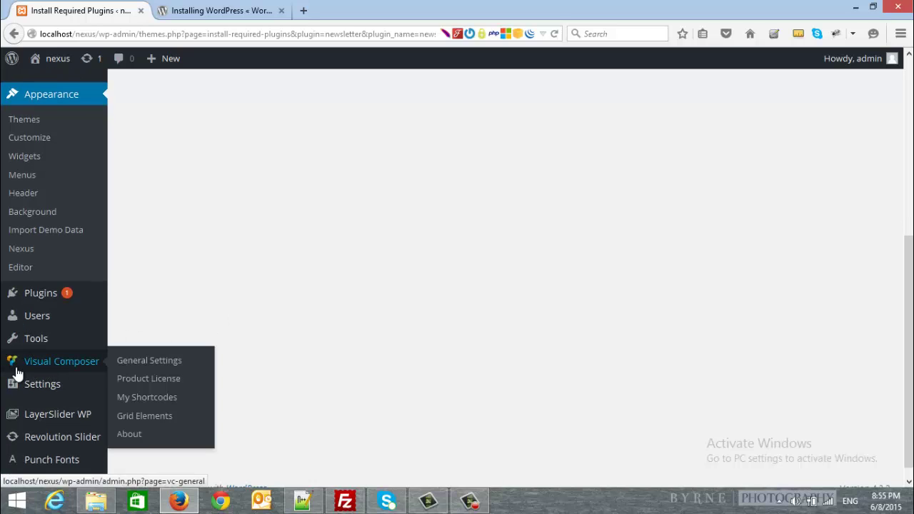
{"action": "left_click", "coordinate": [156, 364]}
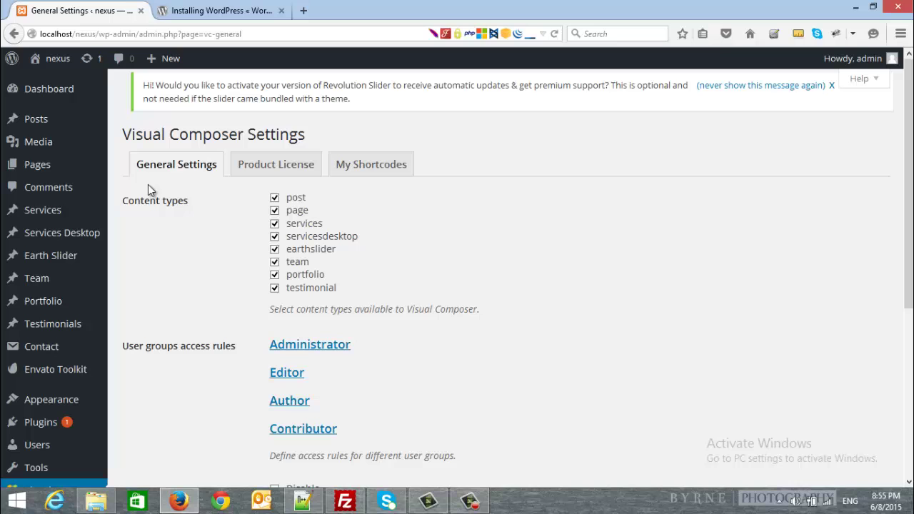
{"action": "scroll", "coordinate": [221, 227], "scroll_direction": "down", "scroll_amount": 3}
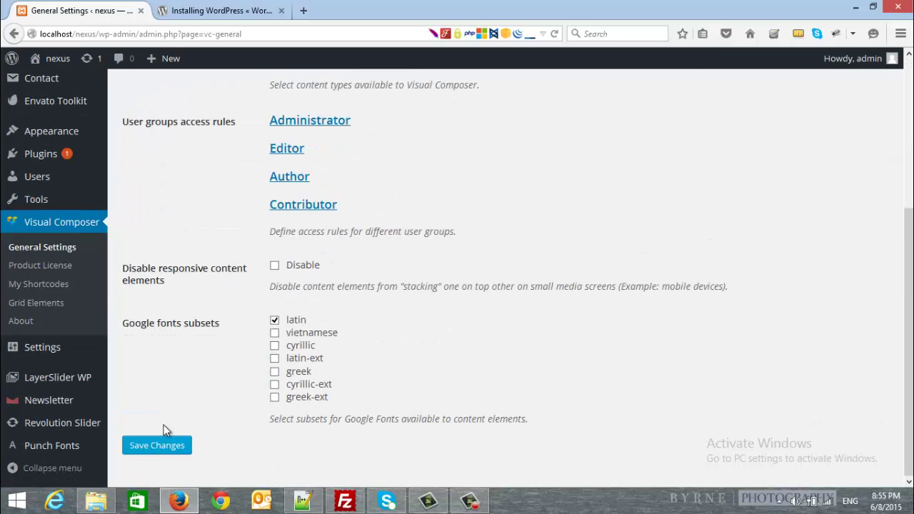
{"action": "left_click", "coordinate": [144, 446]}
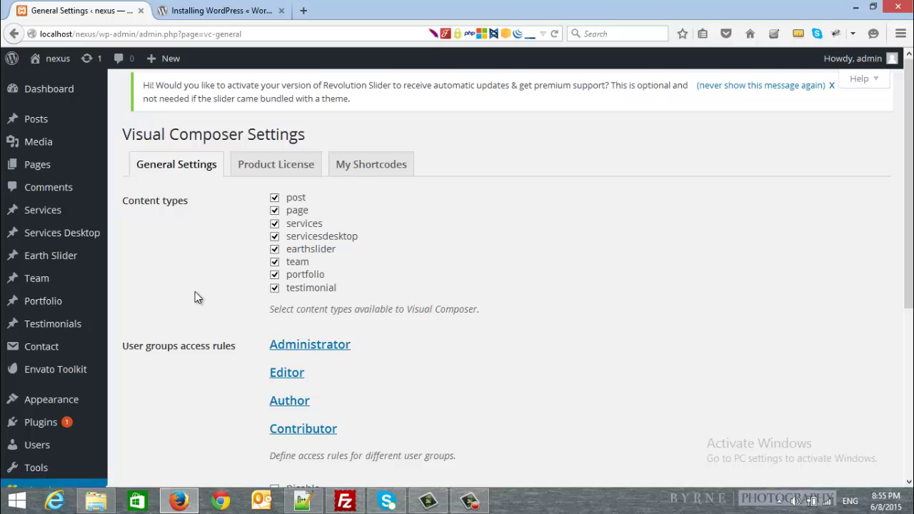
{"action": "scroll", "coordinate": [171, 262], "scroll_direction": "down", "scroll_amount": 2}
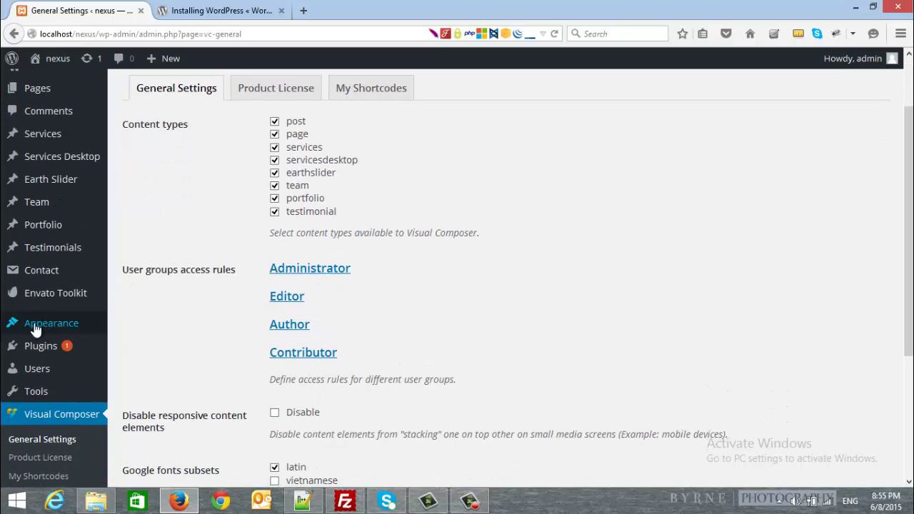
- Run Appearance > Import Demo Data and wait until the import reports 'All done'
{"action": "mouse_move", "coordinate": [33, 329]}
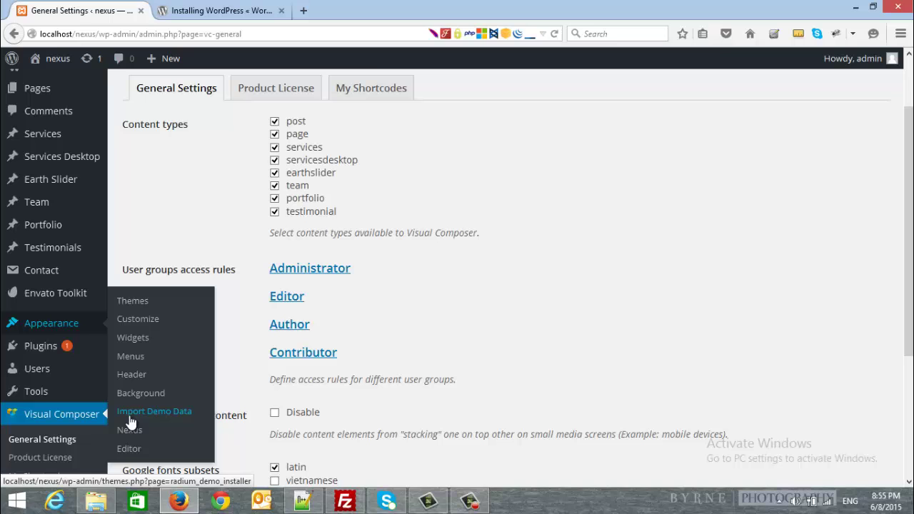
{"action": "left_click", "coordinate": [153, 417]}
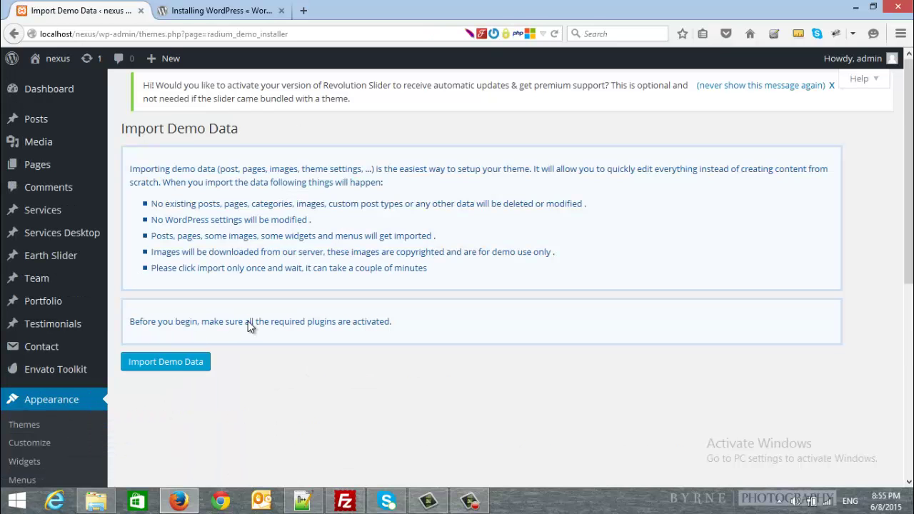
{"action": "scroll", "coordinate": [247, 321], "scroll_direction": "down", "scroll_amount": 2}
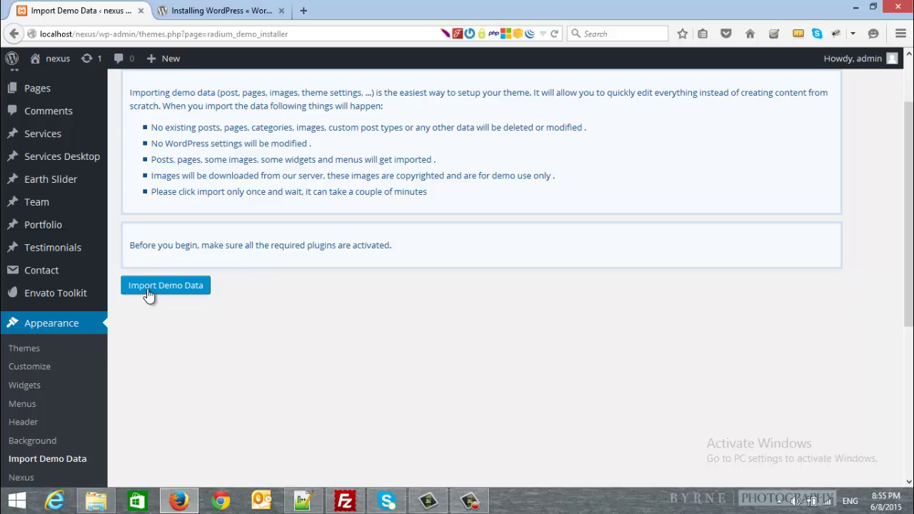
{"action": "scroll", "coordinate": [169, 303], "scroll_direction": "up", "scroll_amount": 2}
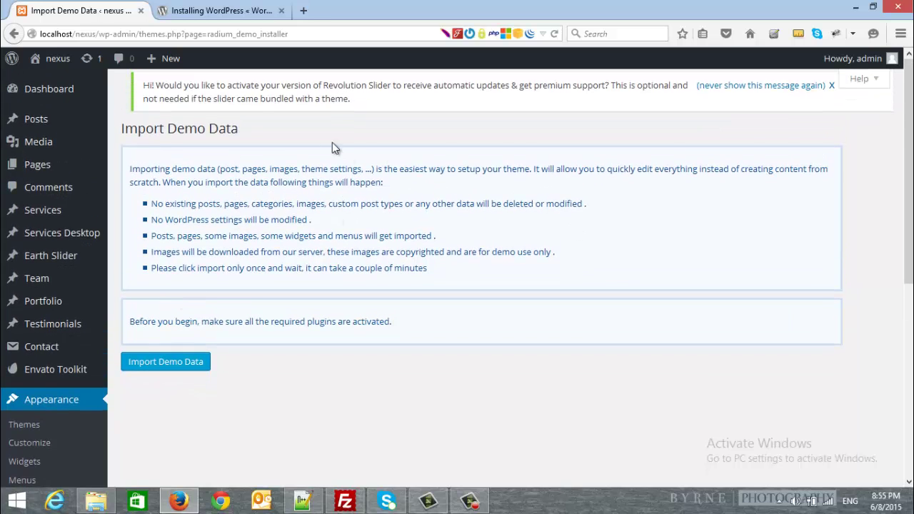
{"action": "left_click", "coordinate": [143, 363]}
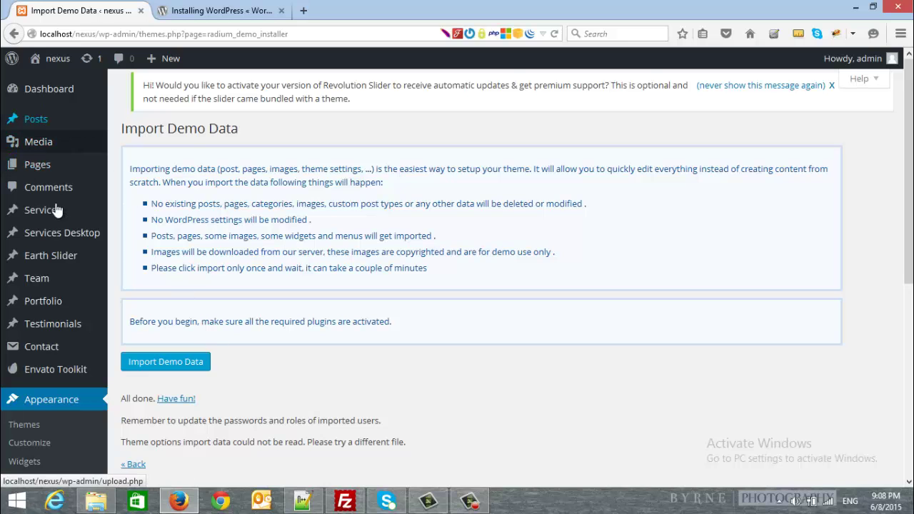
{"action": "scroll", "coordinate": [61, 248], "scroll_direction": "down", "scroll_amount": 1}
{"action": "scroll", "coordinate": [61, 246], "scroll_direction": "down", "scroll_amount": 3}
{"action": "scroll", "coordinate": [50, 200], "scroll_direction": "up", "scroll_amount": 4}
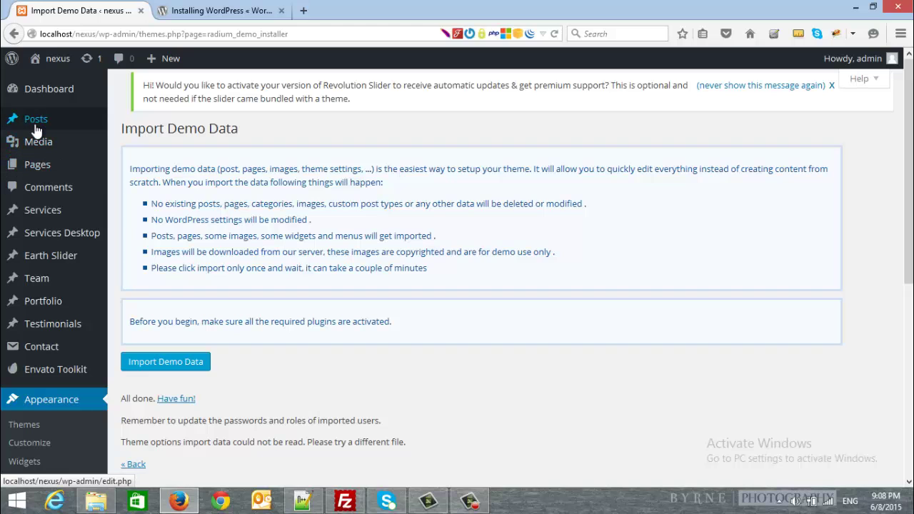
{"action": "left_click", "coordinate": [37, 122]}
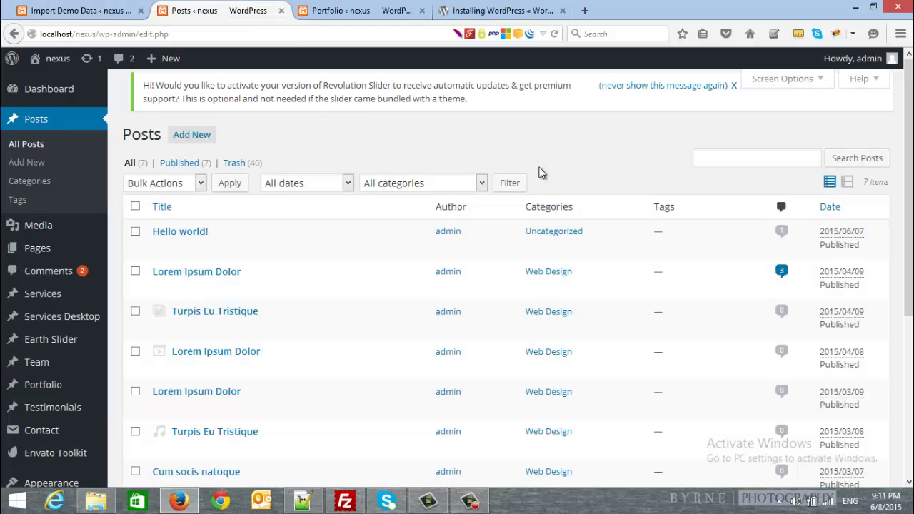
{"action": "scroll", "coordinate": [285, 187], "scroll_direction": "down", "scroll_amount": 4}
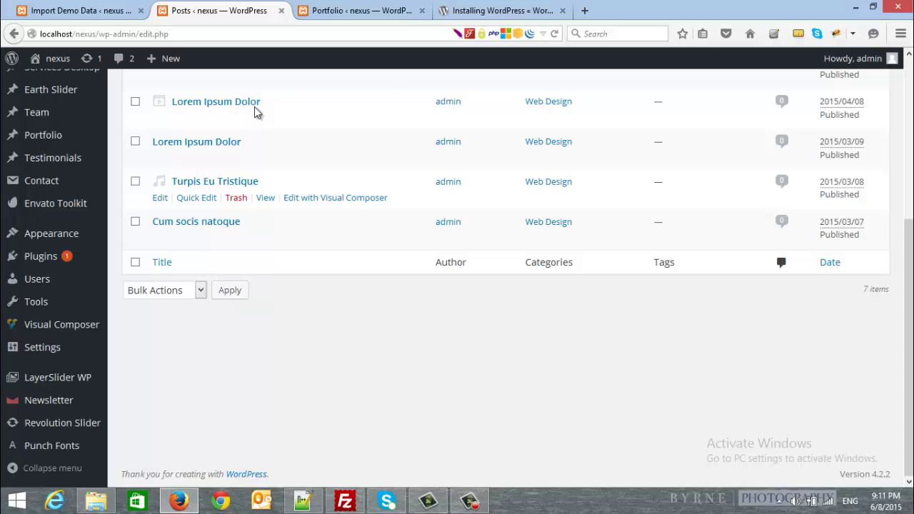
{"action": "scroll", "coordinate": [232, 227], "scroll_direction": "up", "scroll_amount": 5}
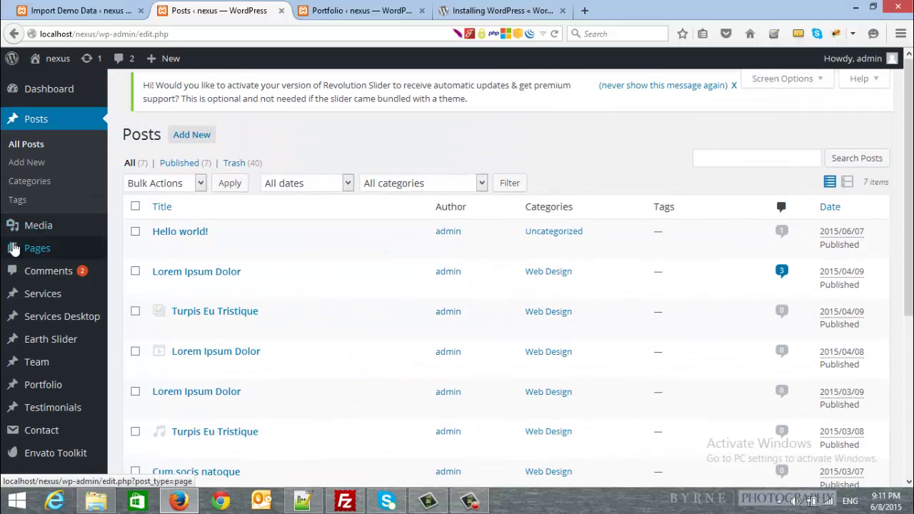
{"action": "left_click", "coordinate": [21, 259]}
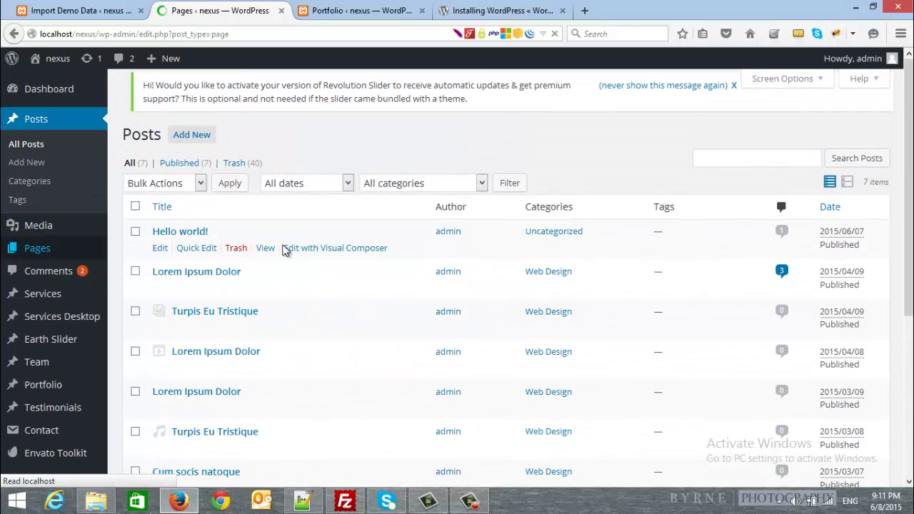
{"action": "scroll", "coordinate": [328, 218], "scroll_direction": "down", "scroll_amount": 5}
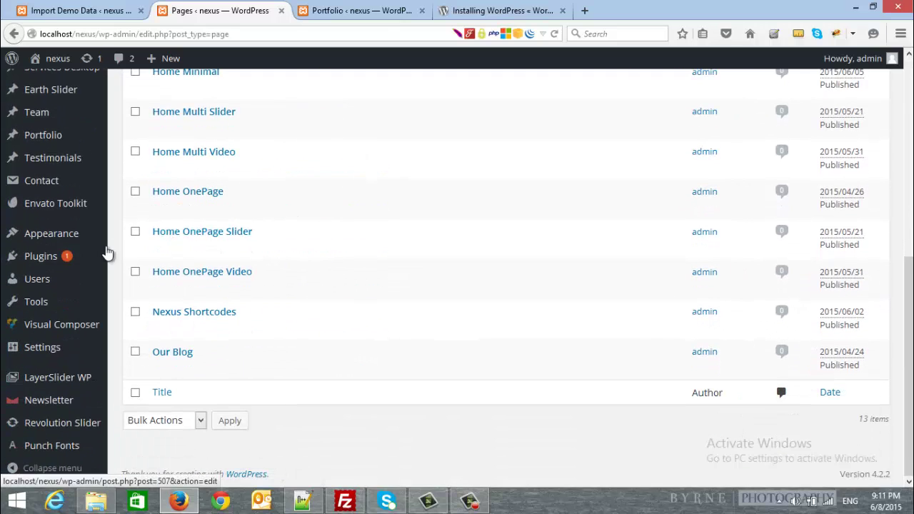
{"action": "mouse_move", "coordinate": [39, 350]}
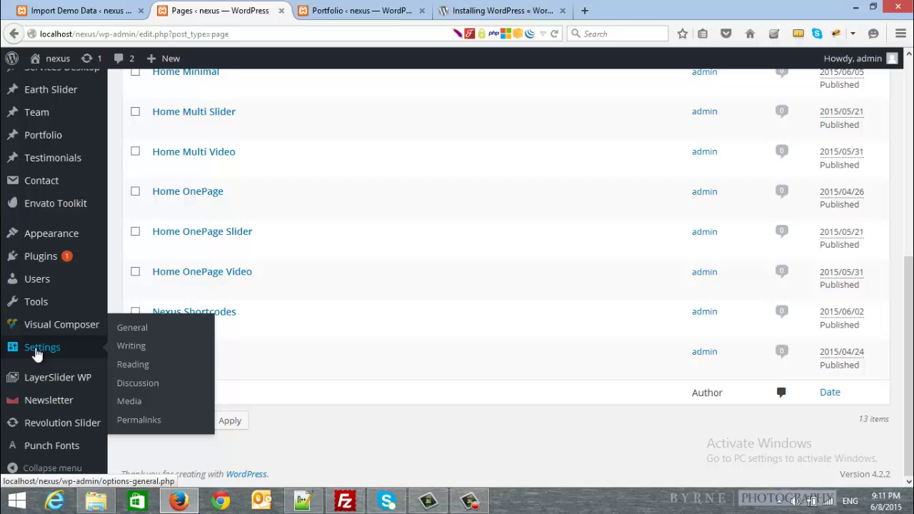
- Set Reading Settings to a static front page using Home, and save
{"action": "left_click", "coordinate": [129, 371]}
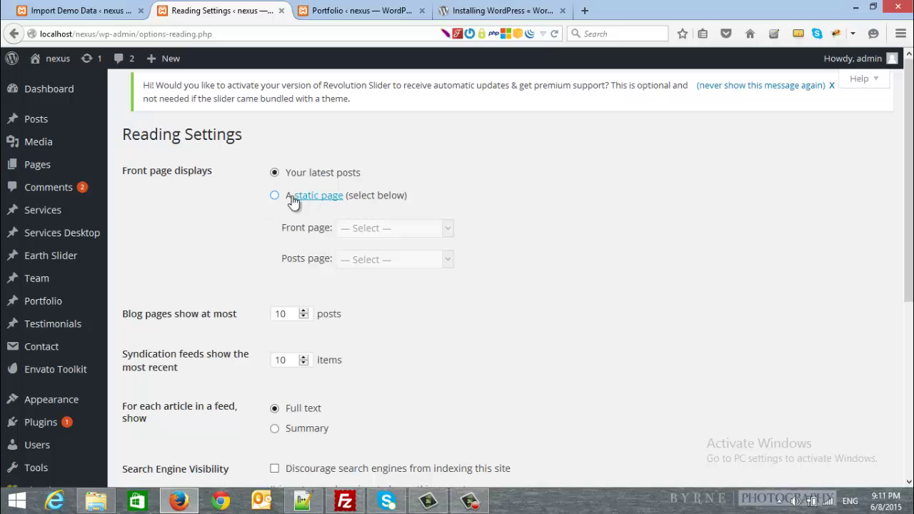
{"action": "left_click", "coordinate": [274, 195]}
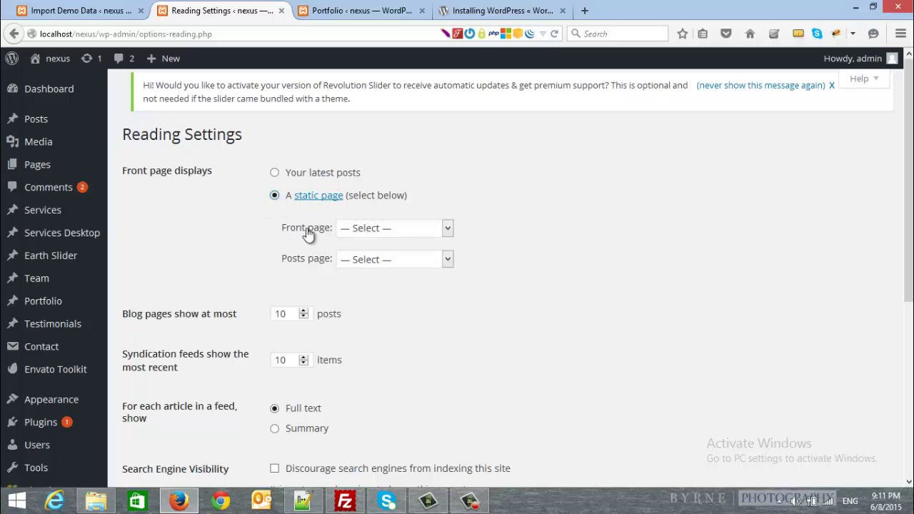
{"action": "left_click", "coordinate": [355, 230]}
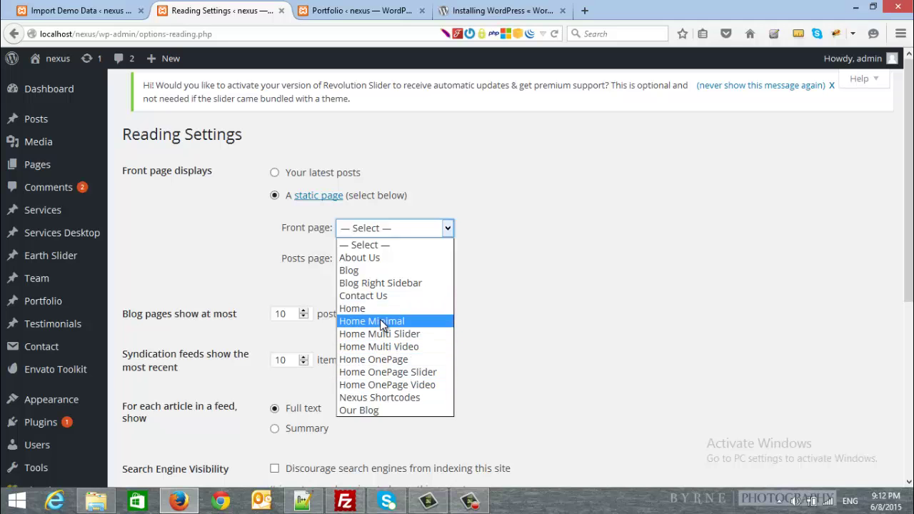
{"action": "left_click", "coordinate": [358, 309]}
{"action": "scroll", "coordinate": [341, 314], "scroll_direction": "down", "scroll_amount": 4}
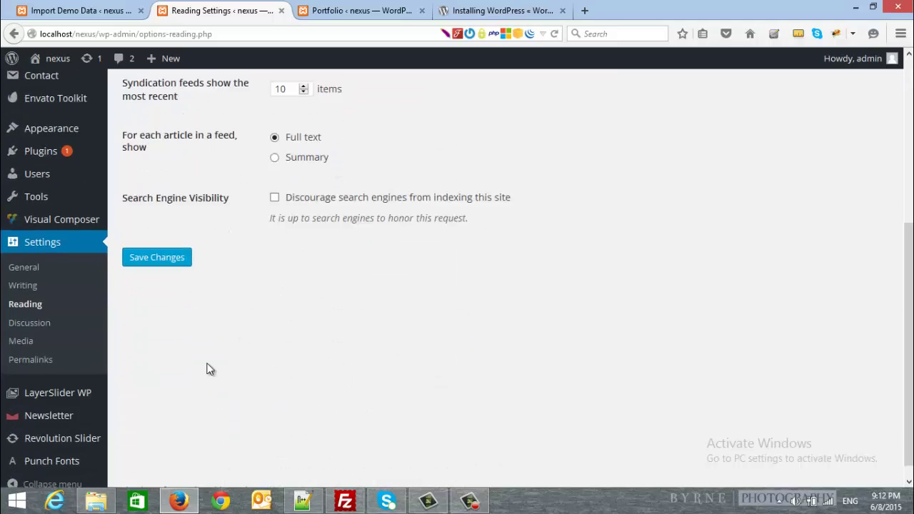
{"action": "left_click", "coordinate": [151, 242]}
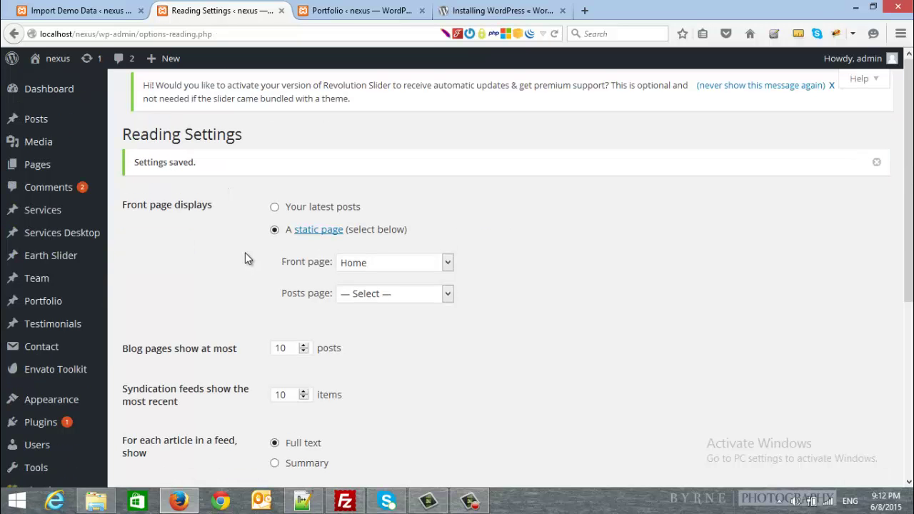
{"action": "scroll", "coordinate": [207, 243], "scroll_direction": "down", "scroll_amount": 3}
{"action": "scroll", "coordinate": [207, 243], "scroll_direction": "down", "scroll_amount": 1}
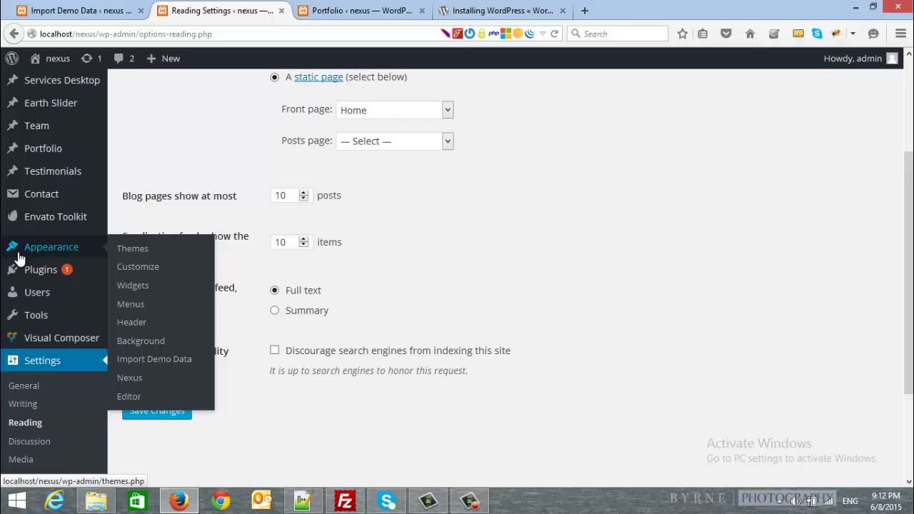
- In the Menus editor, close the Portfolio and Installing WordPress browser tabs
{"action": "left_click", "coordinate": [131, 304]}
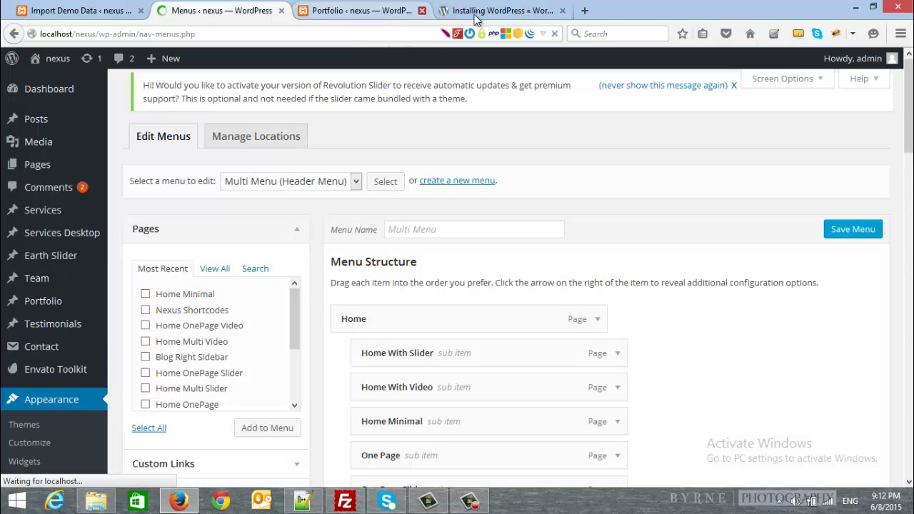
{"action": "left_click", "coordinate": [421, 10]}
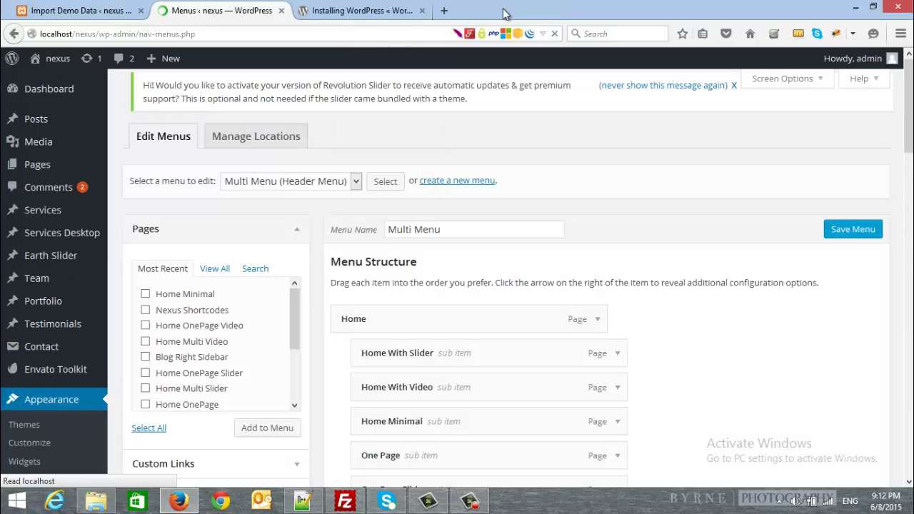
{"action": "left_click", "coordinate": [423, 10]}
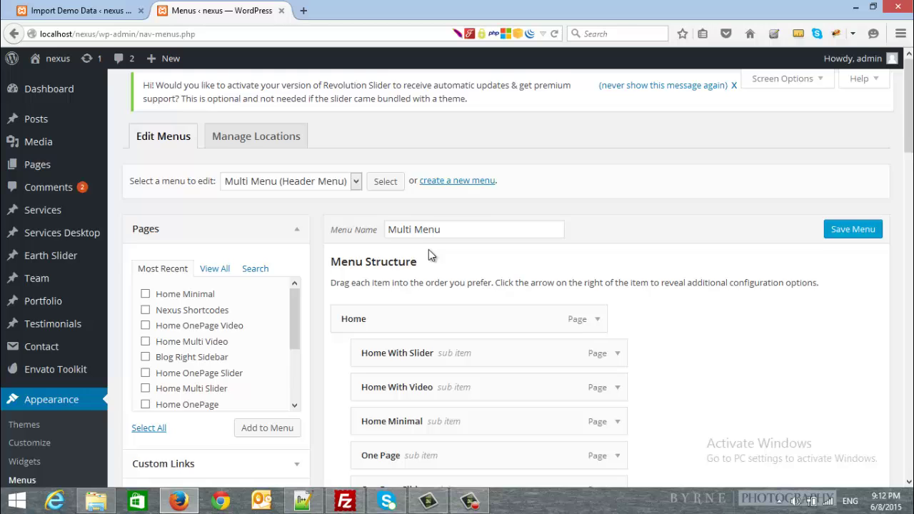
{"action": "scroll", "coordinate": [430, 255], "scroll_direction": "down", "scroll_amount": 2}
{"action": "scroll", "coordinate": [136, 226], "scroll_direction": "up", "scroll_amount": 2}
- Save Multi Menu with Header Menu as its location, and open the live site in a new tab
{"action": "left_click", "coordinate": [266, 189]}
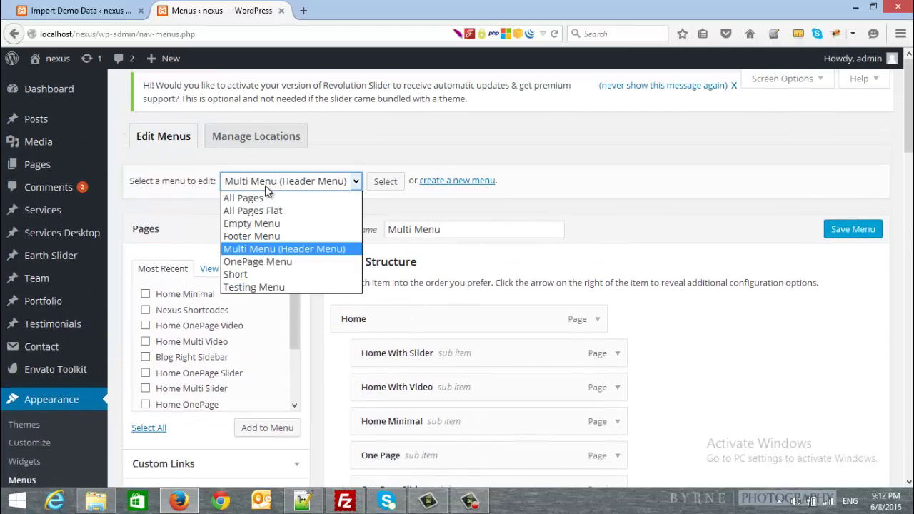
{"action": "left_click", "coordinate": [263, 252]}
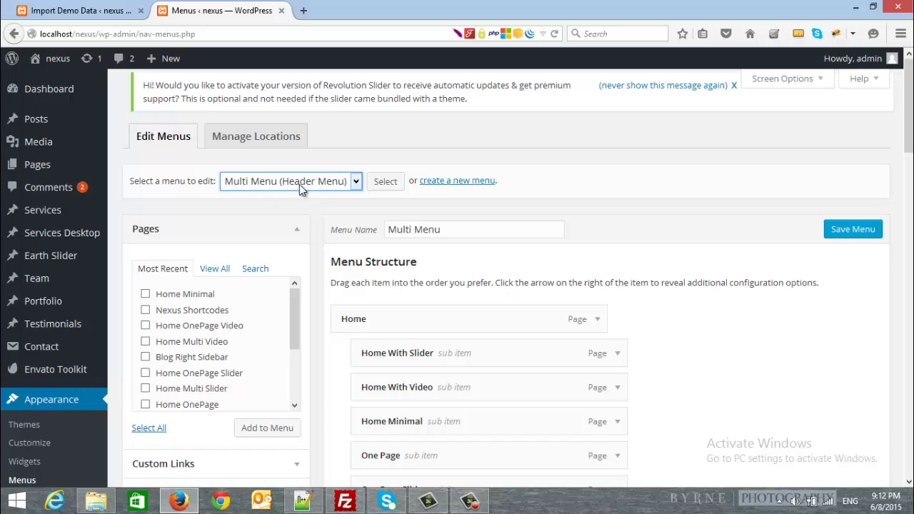
{"action": "left_click", "coordinate": [255, 186]}
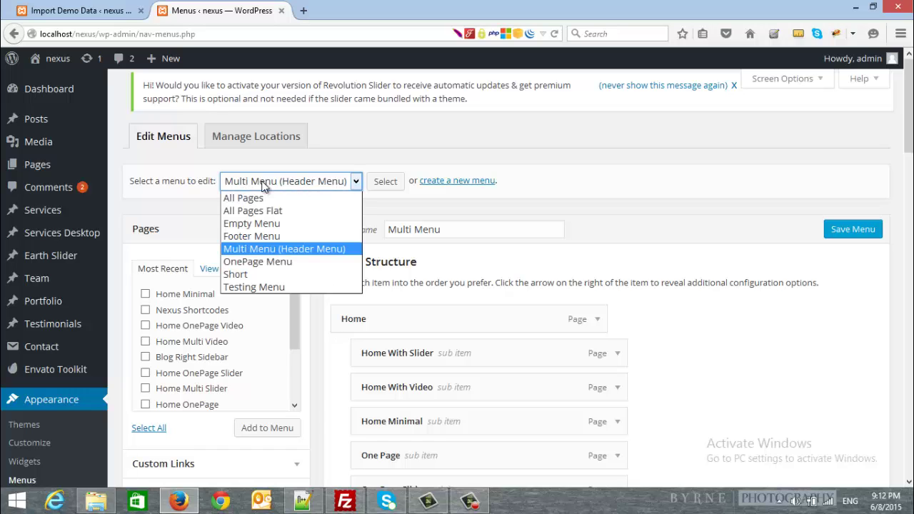
{"action": "left_click", "coordinate": [251, 250]}
{"action": "scroll", "coordinate": [316, 253], "scroll_direction": "down", "scroll_amount": 15}
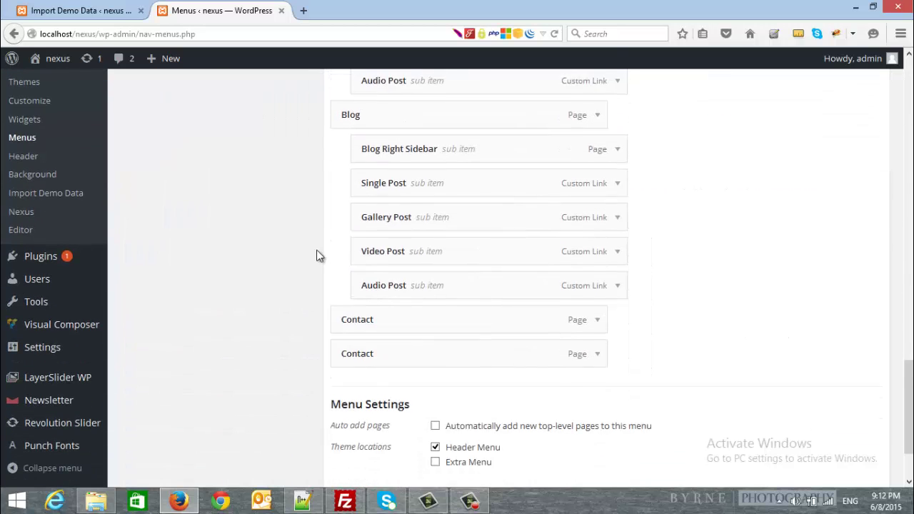
{"action": "scroll", "coordinate": [318, 251], "scroll_direction": "down", "scroll_amount": 3}
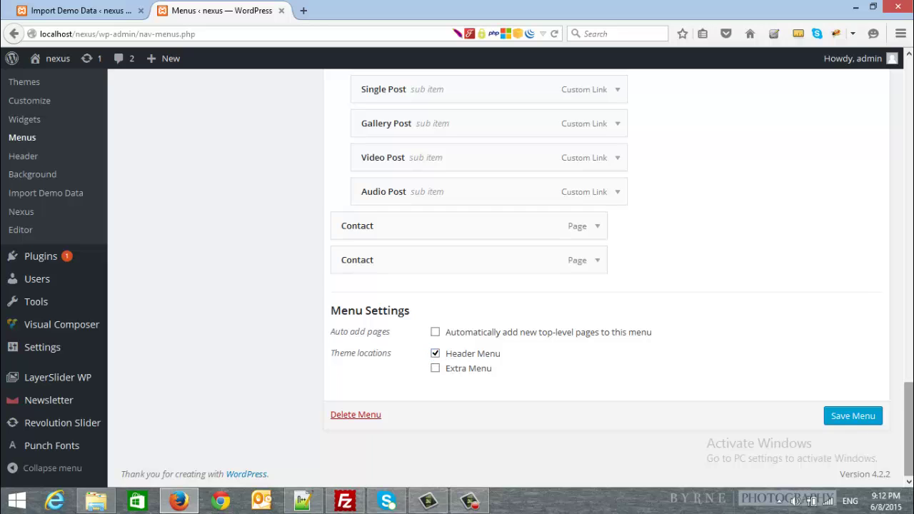
{"action": "left_click", "coordinate": [860, 421]}
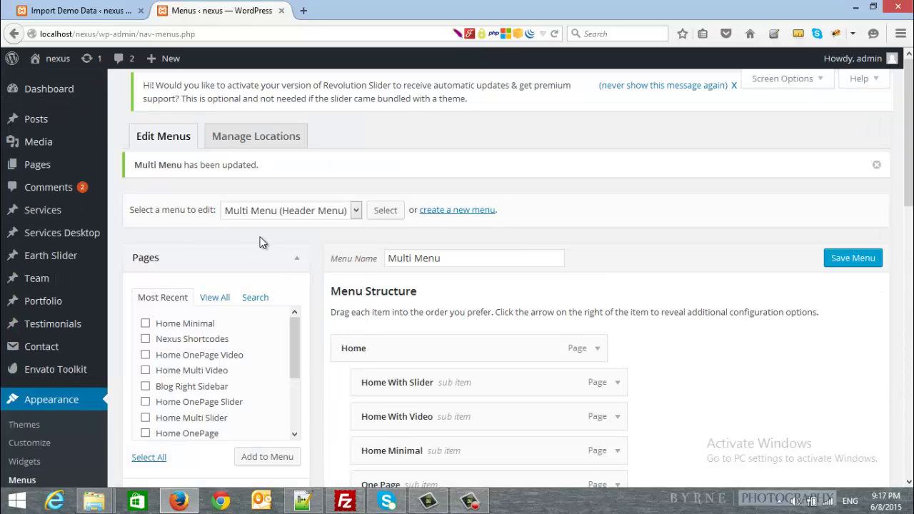
{"action": "mouse_move", "coordinate": [53, 59]}
{"action": "middle_click", "coordinate": [49, 83]}
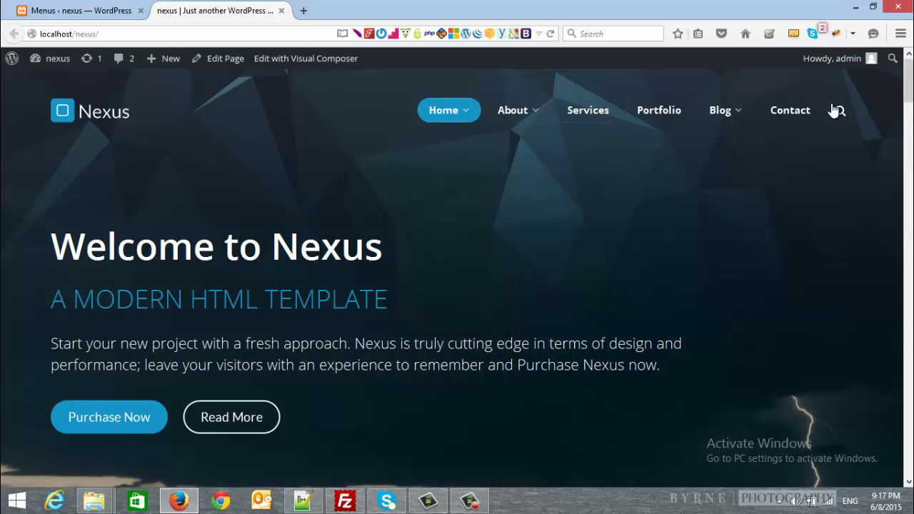
- Scroll through the homepage's Our Skills, portfolio and Our Clients sections, then return to top
{"action": "scroll", "coordinate": [407, 221], "scroll_direction": "down", "scroll_amount": 8}
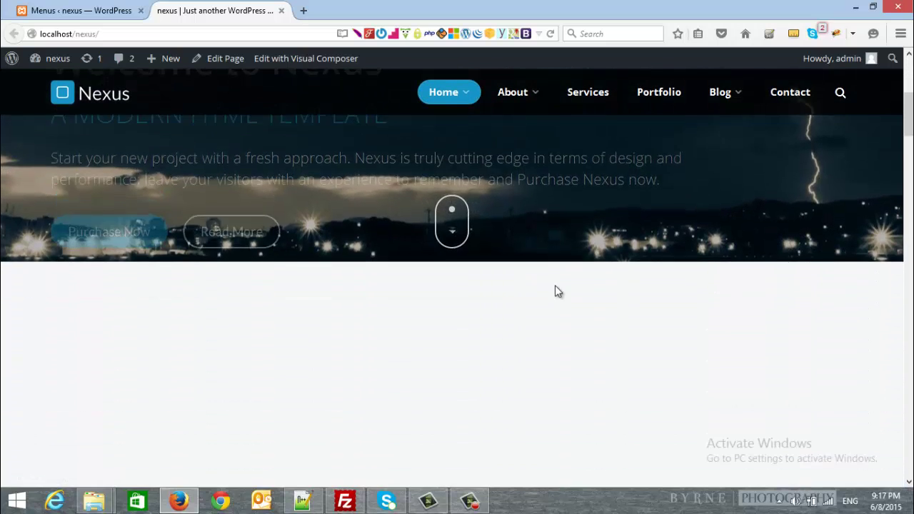
{"action": "scroll", "coordinate": [728, 294], "scroll_direction": "down", "scroll_amount": 5}
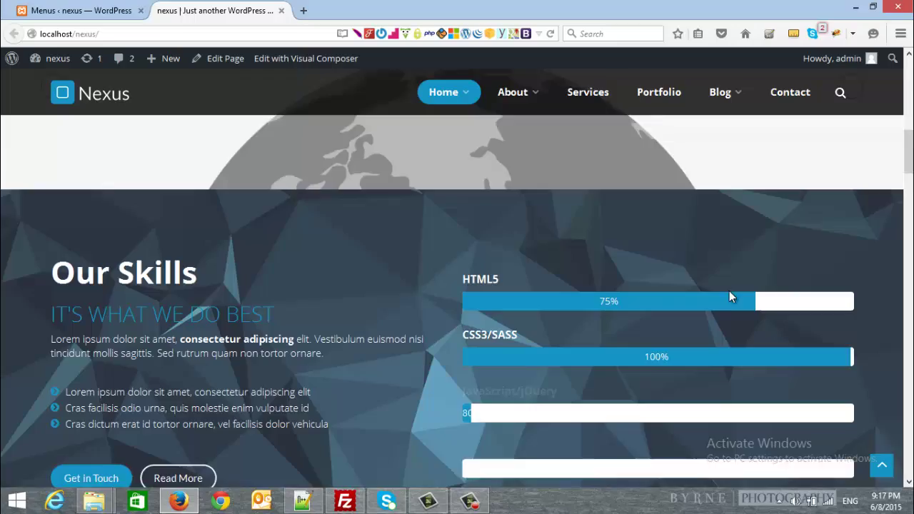
{"action": "scroll", "coordinate": [727, 294], "scroll_direction": "down", "scroll_amount": 10}
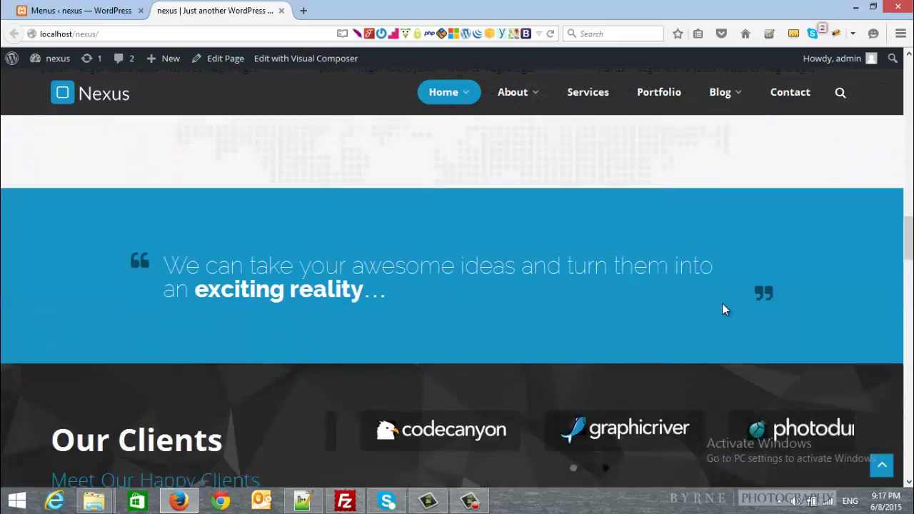
{"action": "scroll", "coordinate": [721, 313], "scroll_direction": "down", "scroll_amount": 9}
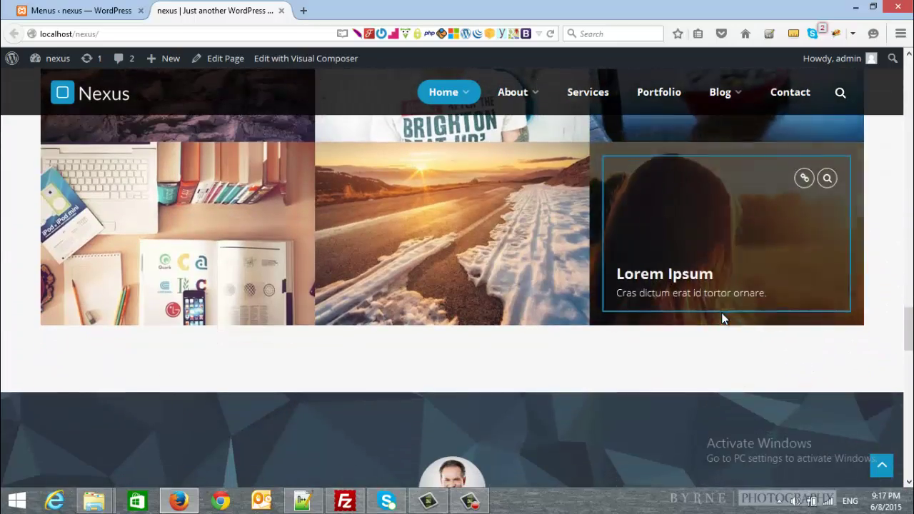
{"action": "left_click", "coordinate": [881, 464]}
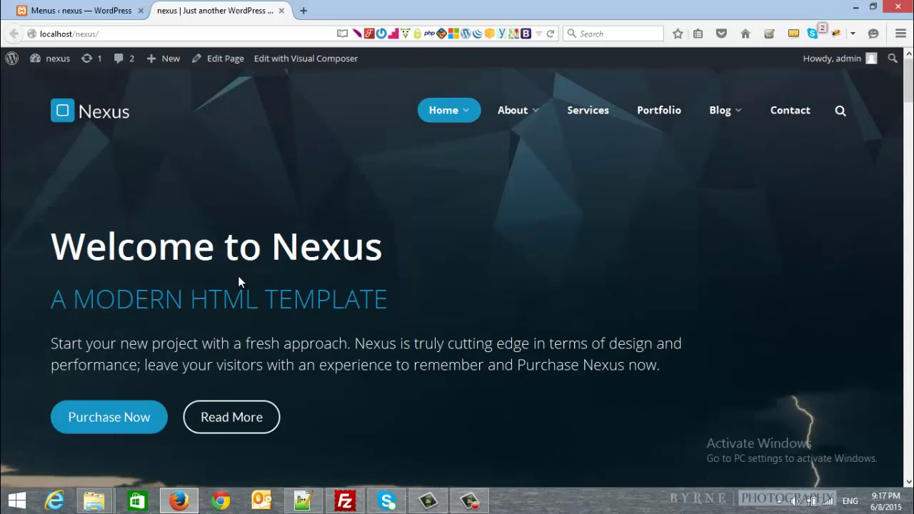
- Return to the admin Menus tab and open the Revolution Slider page from the sidebar
{"action": "left_click", "coordinate": [110, 13]}
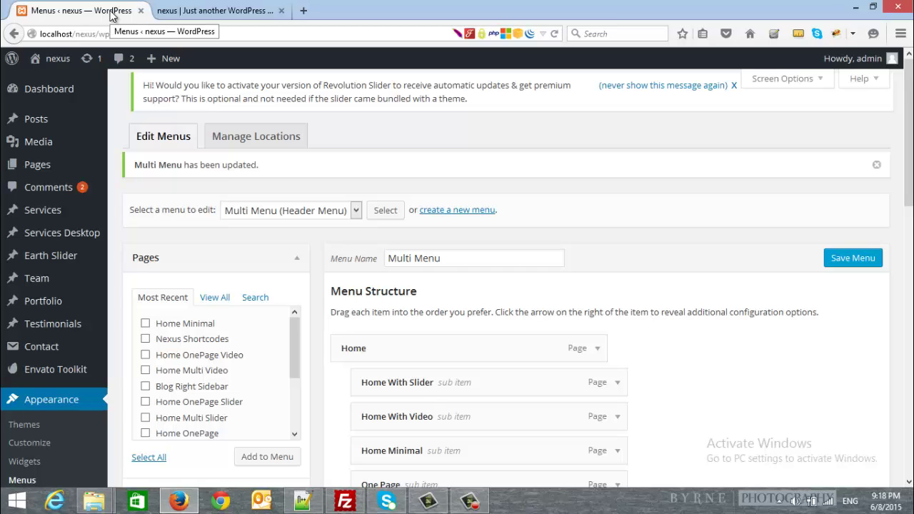
{"action": "scroll", "coordinate": [119, 218], "scroll_direction": "down", "scroll_amount": 8}
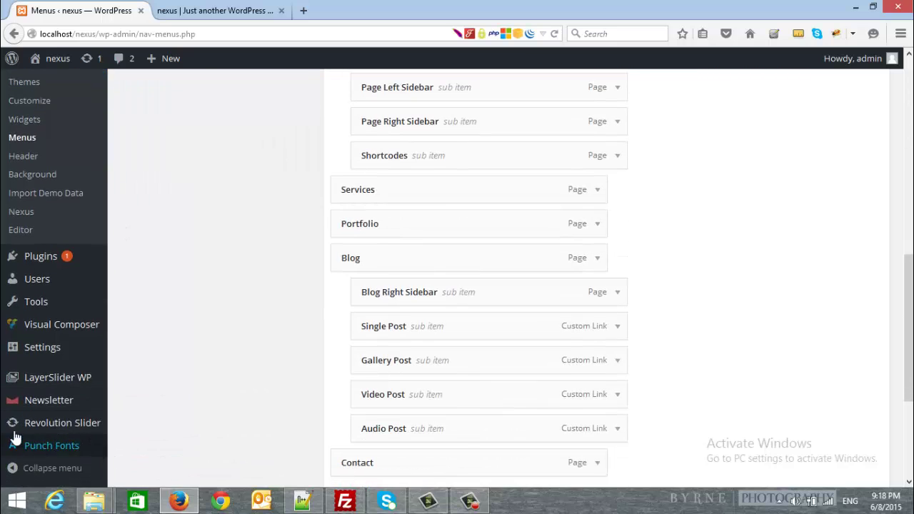
{"action": "left_click", "coordinate": [49, 429]}
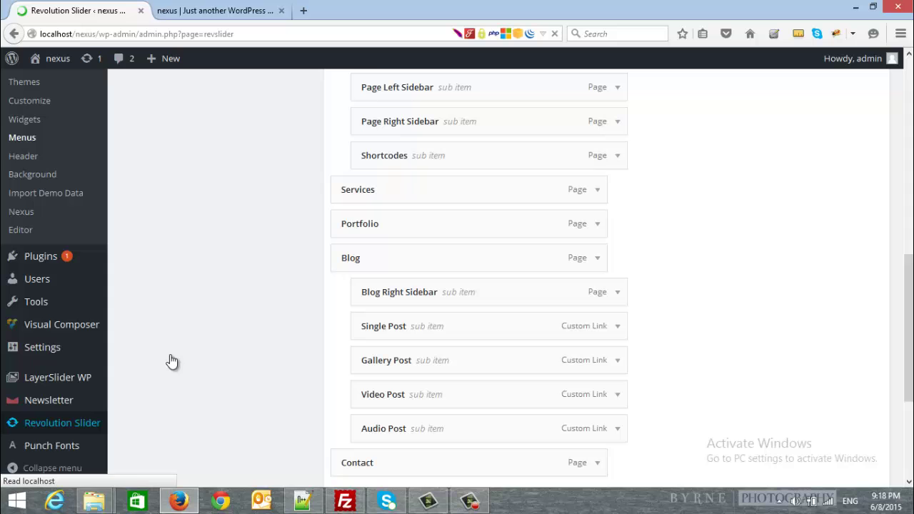
- Review the fullscreenvideo, HomeMinimal and other ZIPs in RevSlider, then minimize Explorer
{"action": "mouse_move", "coordinate": [95, 499]}
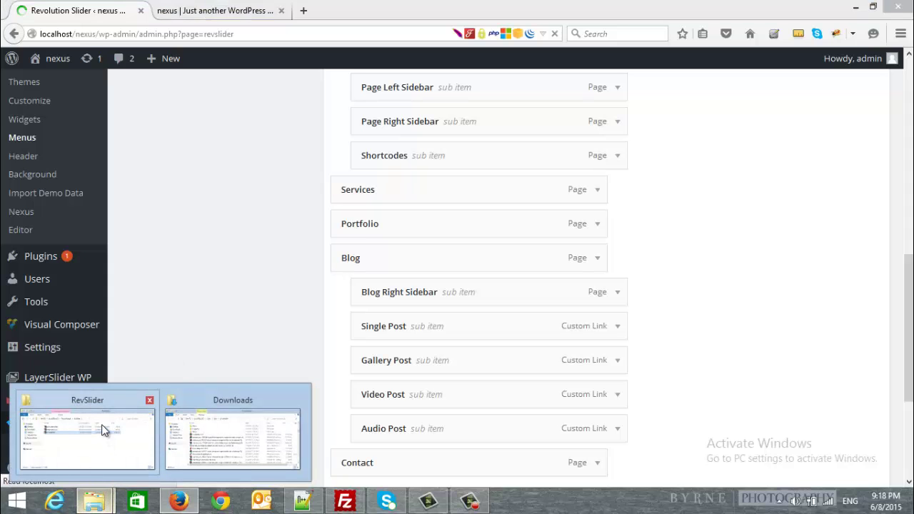
{"action": "left_click", "coordinate": [101, 428]}
{"action": "left_click", "coordinate": [349, 101]}
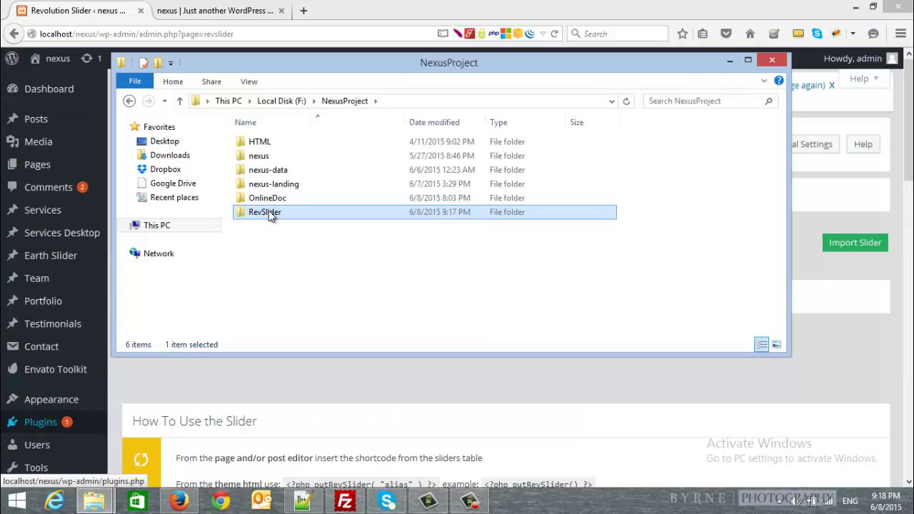
{"action": "double_click", "coordinate": [277, 215]}
{"action": "left_click", "coordinate": [275, 144]}
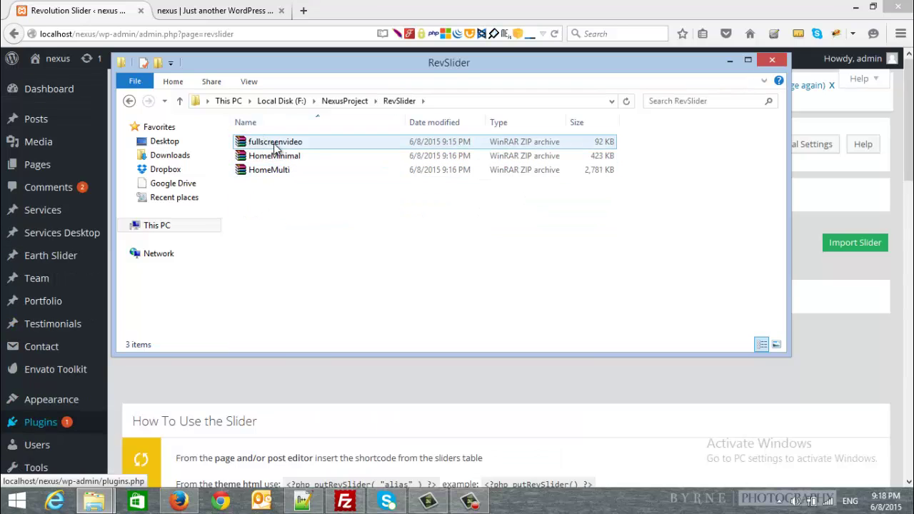
{"action": "left_click", "coordinate": [257, 156]}
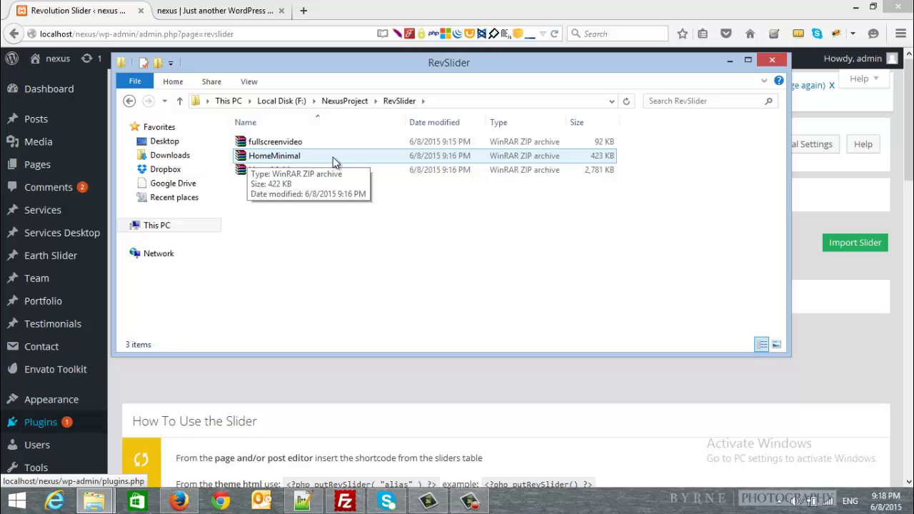
{"action": "left_click", "coordinate": [268, 171]}
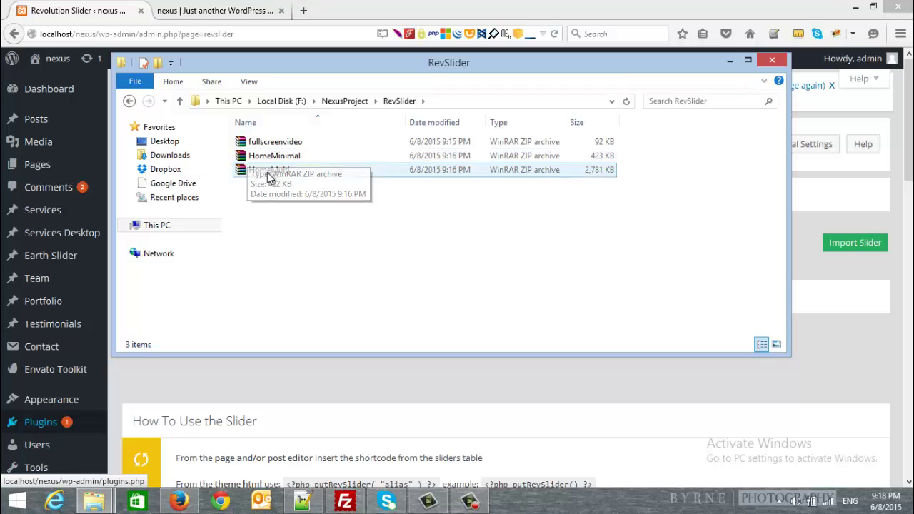
{"action": "left_click", "coordinate": [729, 60]}
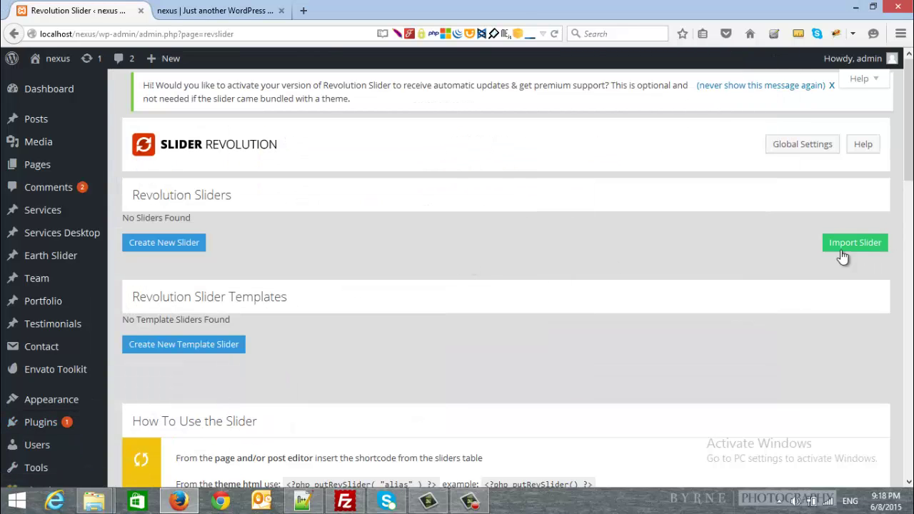
- Import HomeMinimal.zip from the RevSlider folder, check the front page, and return to Slider Revolution
{"action": "left_click", "coordinate": [850, 246]}
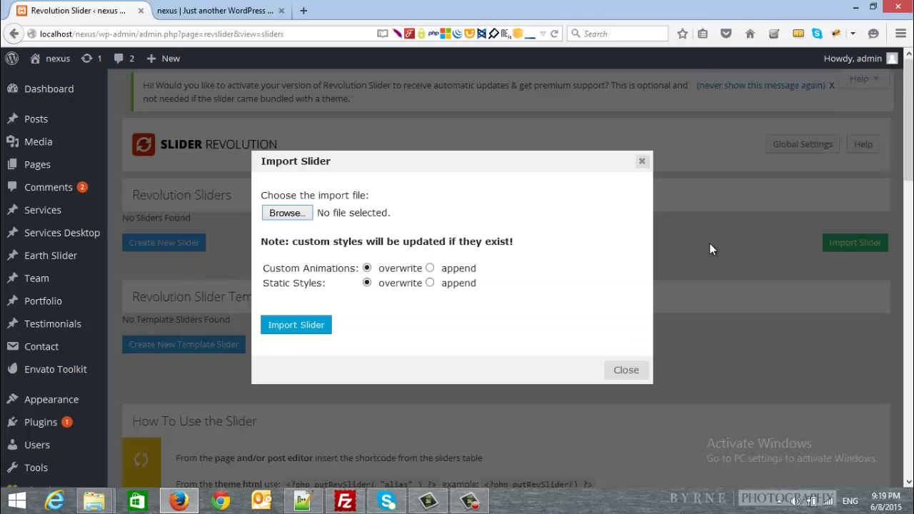
{"action": "left_click", "coordinate": [307, 217]}
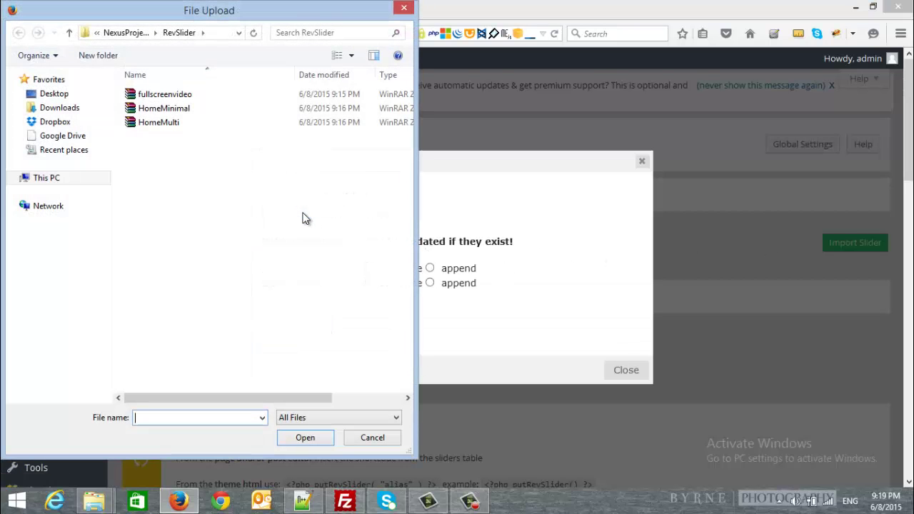
{"action": "left_click", "coordinate": [123, 33]}
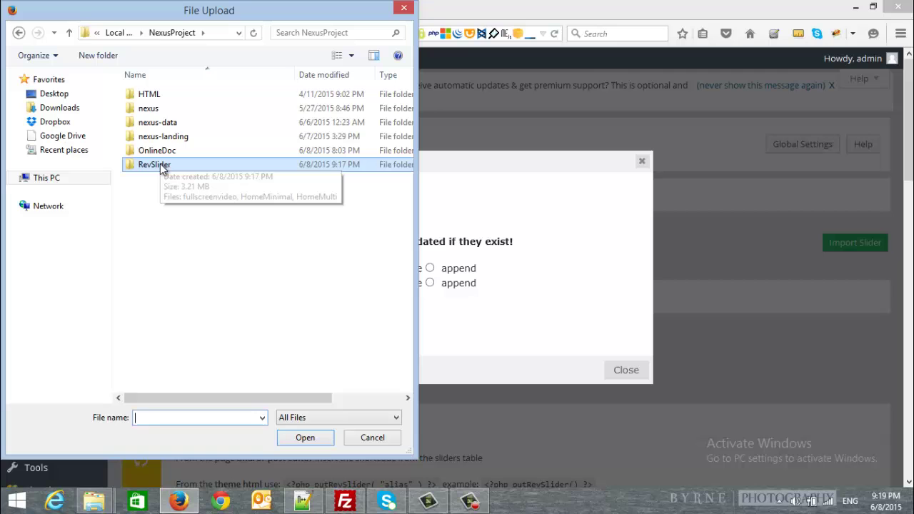
{"action": "double_click", "coordinate": [162, 166]}
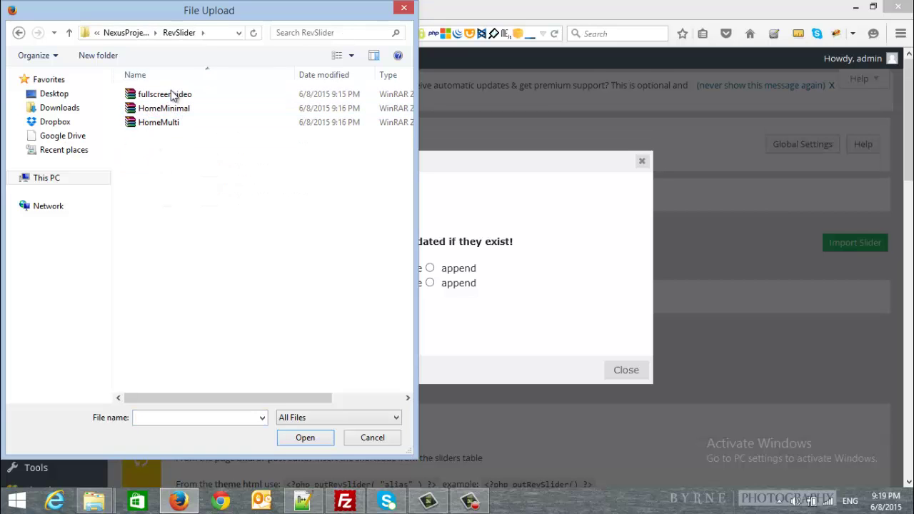
{"action": "double_click", "coordinate": [164, 108]}
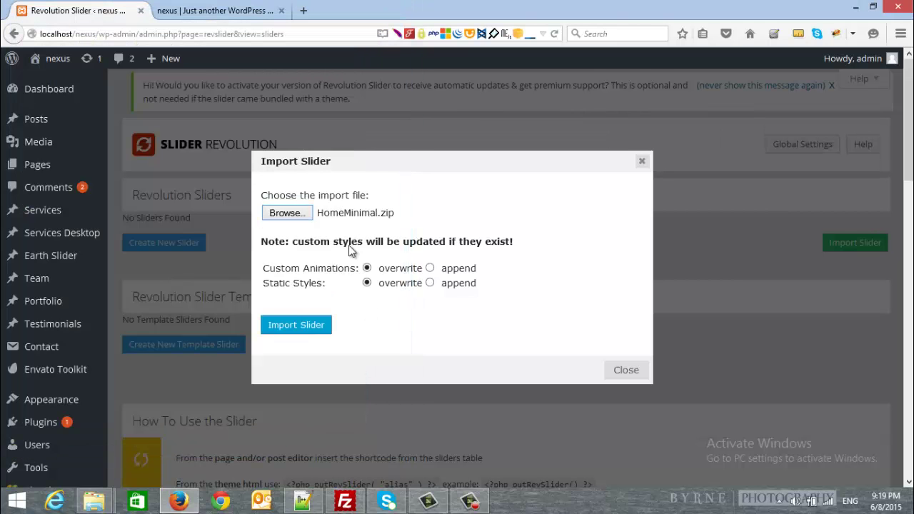
{"action": "left_click", "coordinate": [309, 328]}
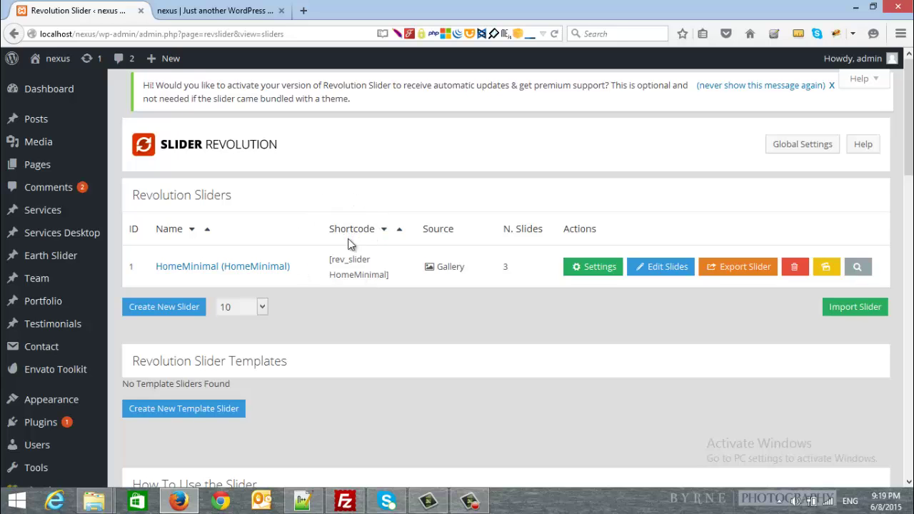
{"action": "left_click", "coordinate": [227, 13]}
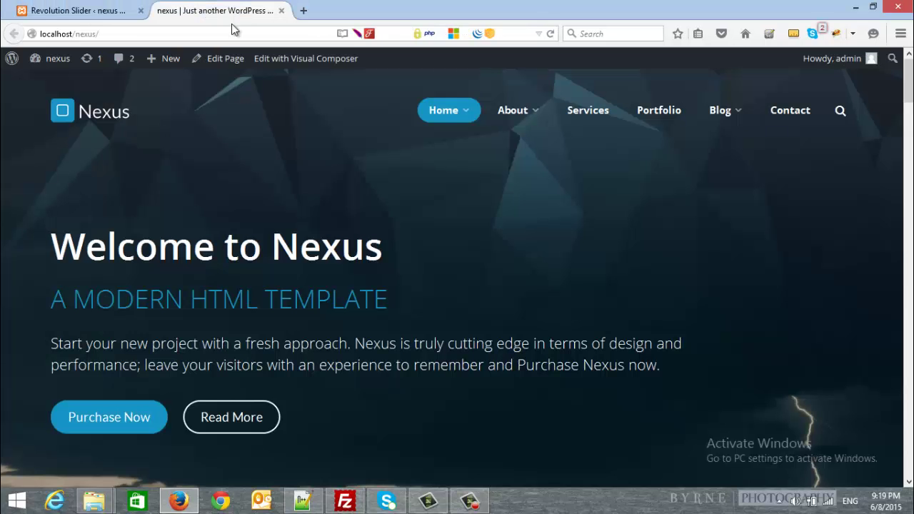
{"action": "left_click", "coordinate": [129, 10]}
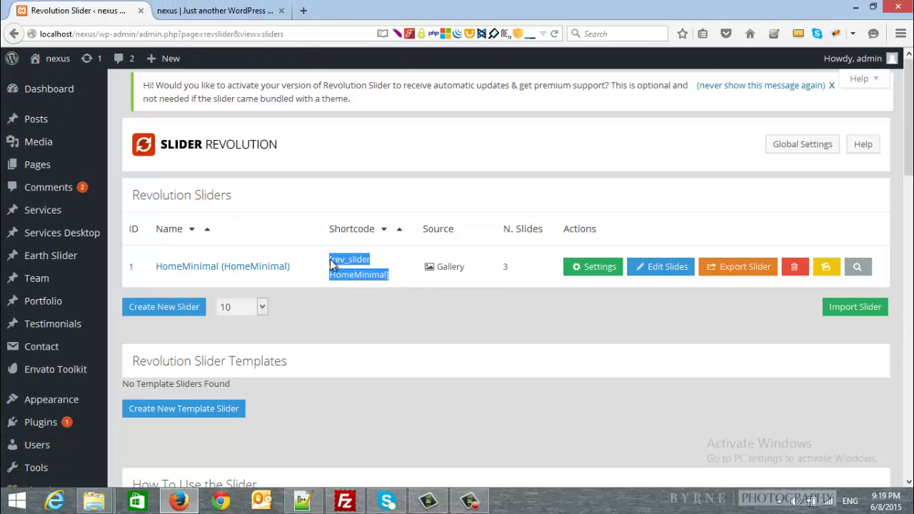
- Open the Nexus theme's Homepage Slider Options, where the header slider is still Off
{"action": "mouse_move", "coordinate": [74, 401]}
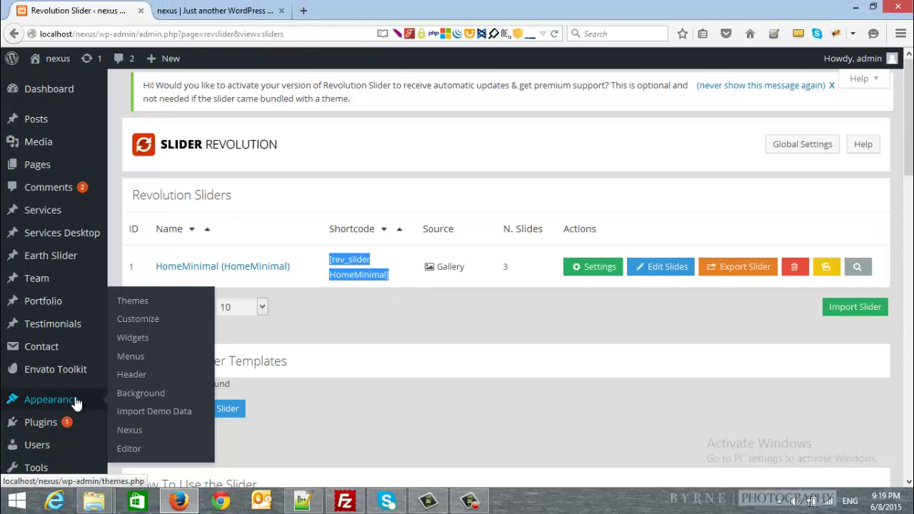
{"action": "left_click", "coordinate": [141, 432]}
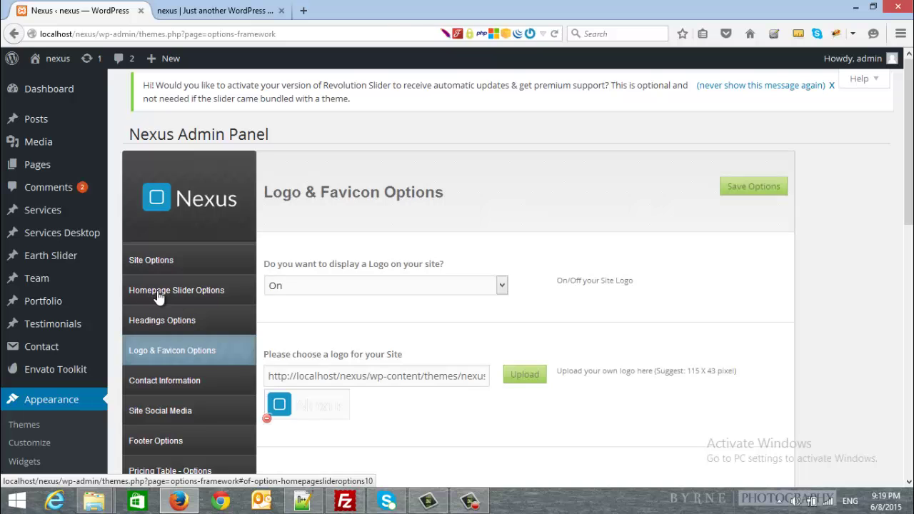
{"action": "left_click", "coordinate": [177, 296]}
{"action": "scroll", "coordinate": [442, 307], "scroll_direction": "down", "scroll_amount": 2}
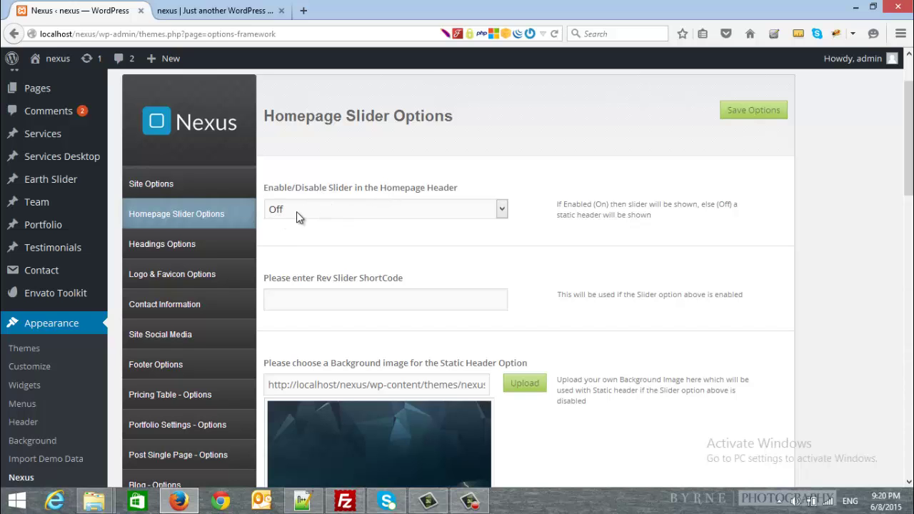
- Switch to the site's front page and scroll through its current static header
{"action": "key", "text": "ctrl+Tab"}
{"action": "key", "text": "ctrl+Tab"}
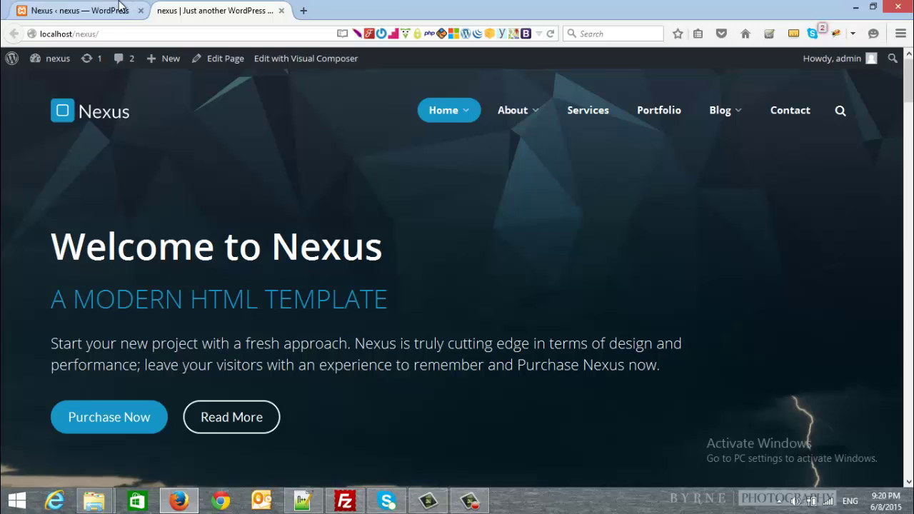
{"action": "scroll", "coordinate": [364, 349], "scroll_direction": "down", "scroll_amount": 5}
{"action": "scroll", "coordinate": [364, 365], "scroll_direction": "down", "scroll_amount": 6}
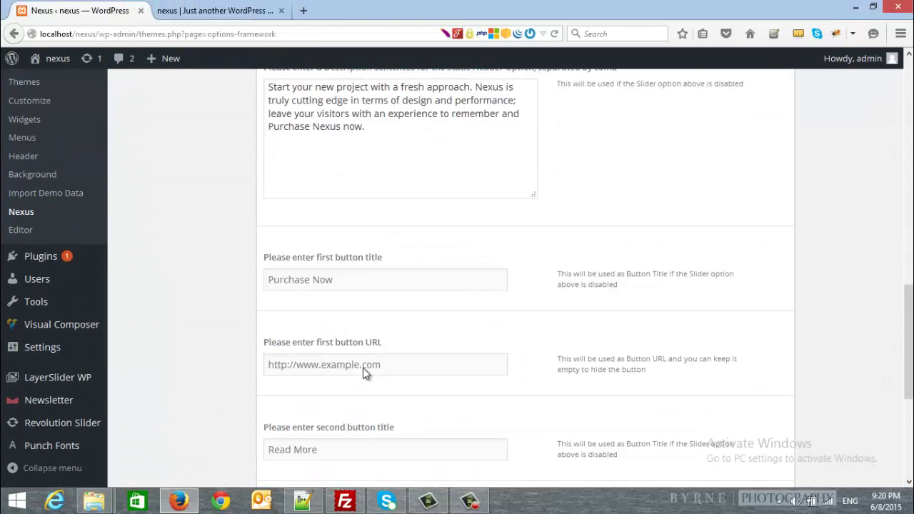
{"action": "scroll", "coordinate": [362, 379], "scroll_direction": "up", "scroll_amount": 6}
{"action": "scroll", "coordinate": [362, 379], "scroll_direction": "up", "scroll_amount": 2}
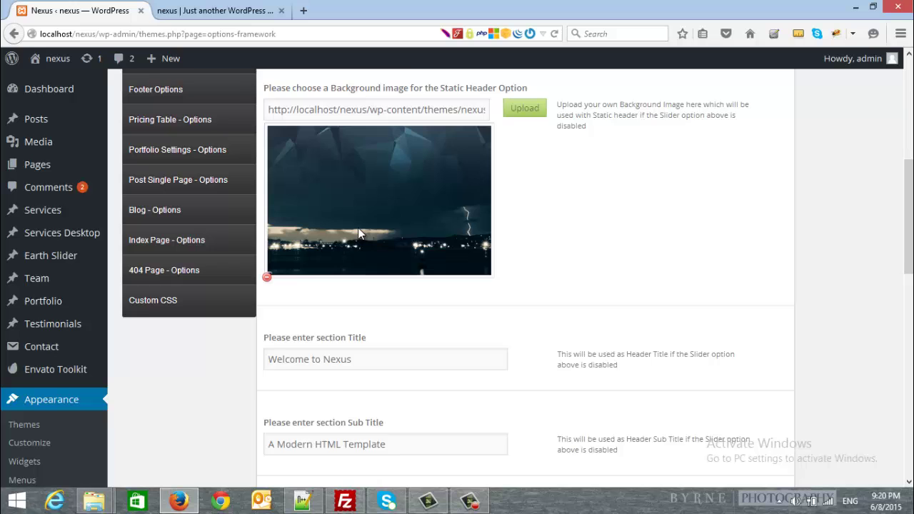
{"action": "scroll", "coordinate": [380, 207], "scroll_direction": "down", "scroll_amount": 10}
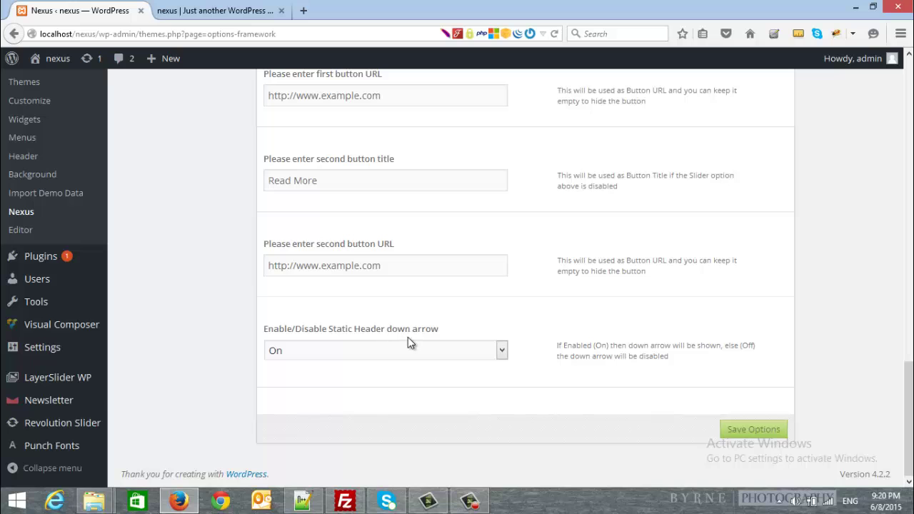
{"action": "scroll", "coordinate": [408, 337], "scroll_direction": "up", "scroll_amount": 15}
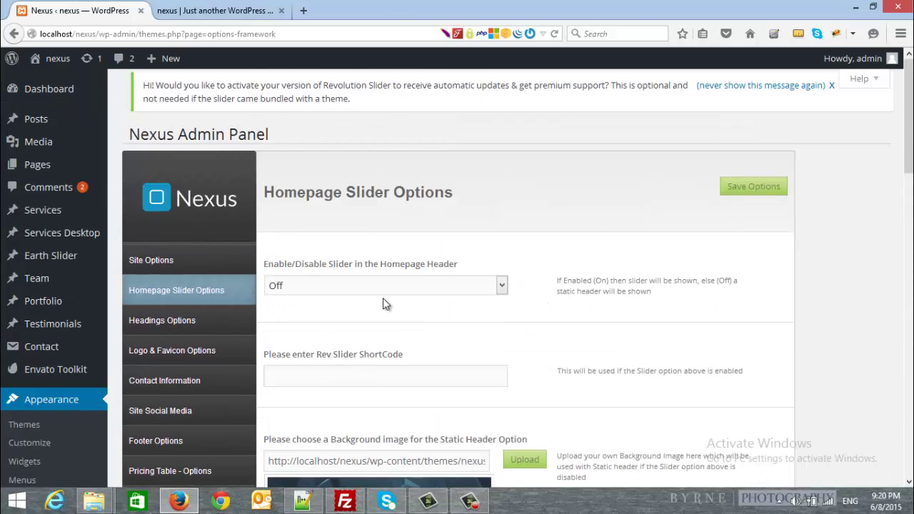
- Set the Nexus homepage slider On with shortcode [rev_slider HomeMinimal] and save the options
{"action": "scroll", "coordinate": [383, 298], "scroll_direction": "down", "scroll_amount": 3}
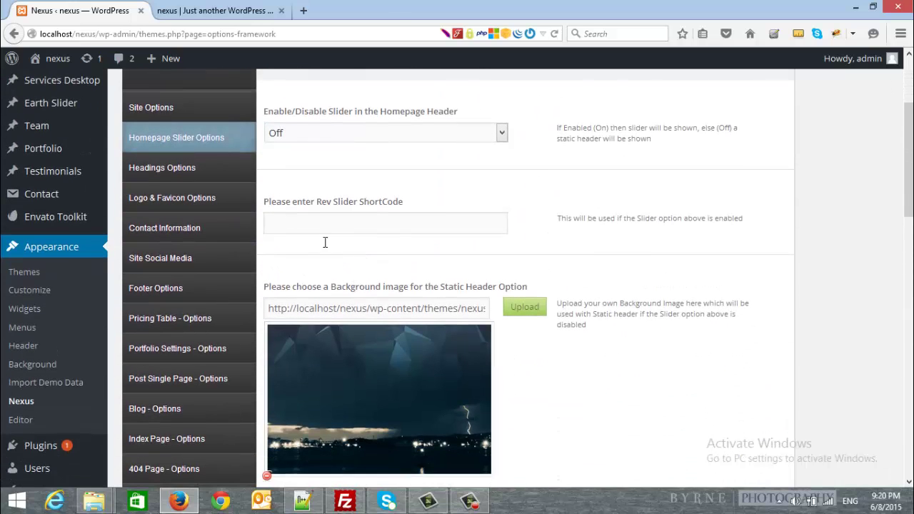
{"action": "left_click", "coordinate": [295, 130]}
{"action": "left_click", "coordinate": [280, 148]}
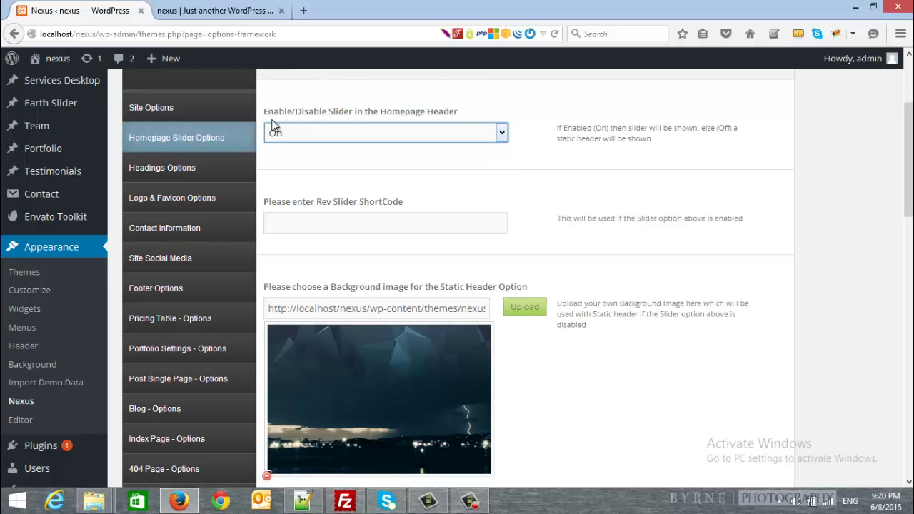
{"action": "left_click", "coordinate": [295, 223]}
{"action": "type", "text": "[rev_slider HomeMinimal]"}
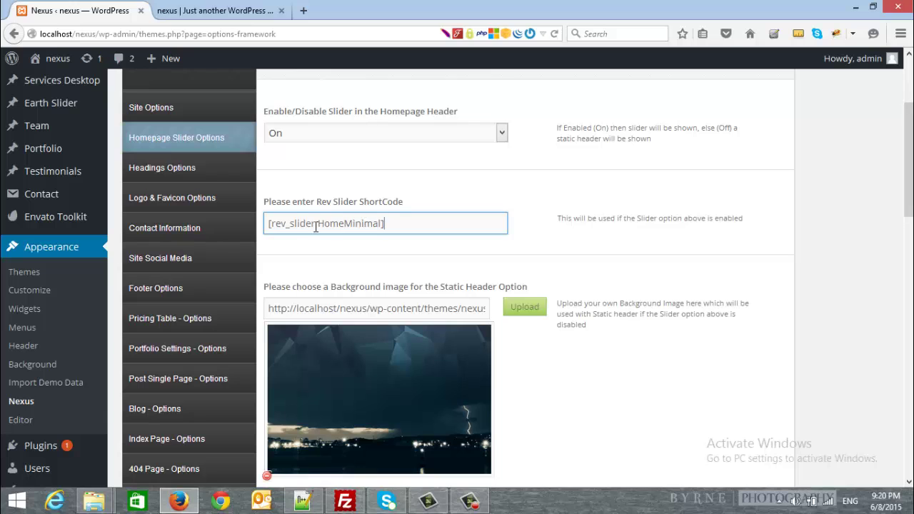
{"action": "scroll", "coordinate": [514, 231], "scroll_direction": "up", "scroll_amount": 3}
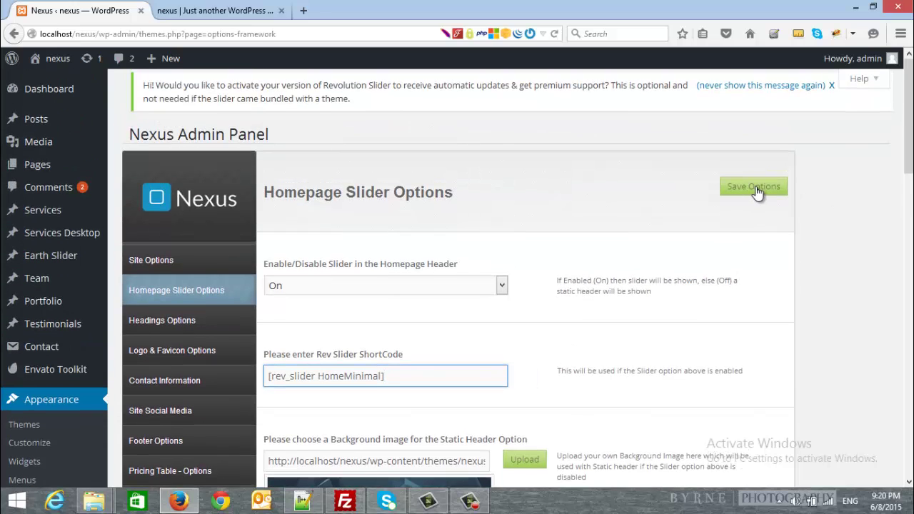
{"action": "left_click", "coordinate": [753, 186]}
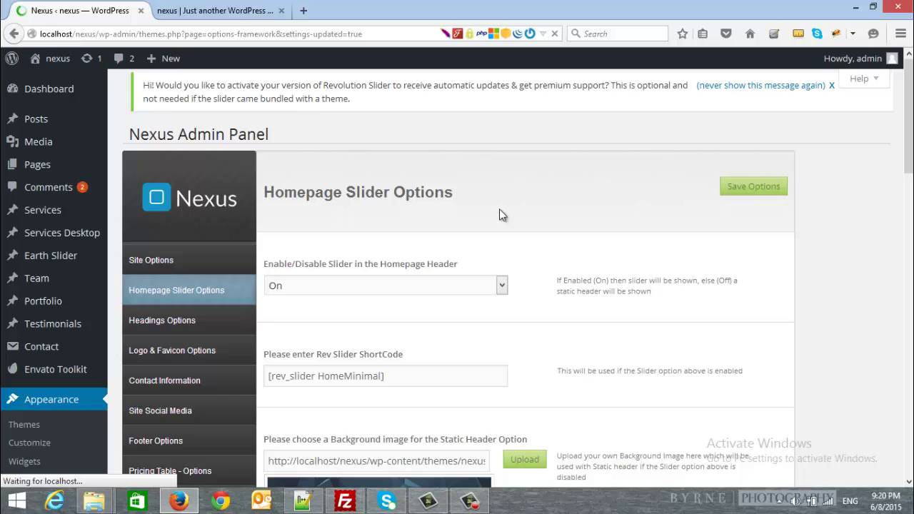
- Reload the front page and scroll to confirm the HomeMinimal slider now heads it
{"action": "left_click", "coordinate": [212, 9]}
{"action": "key", "text": "F5"}
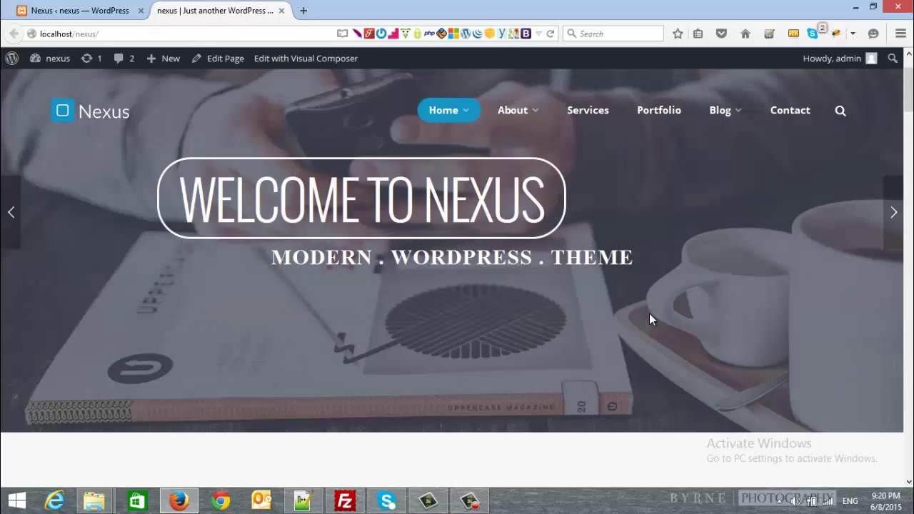
{"action": "scroll", "coordinate": [649, 313], "scroll_direction": "down", "scroll_amount": 8}
{"action": "scroll", "coordinate": [648, 314], "scroll_direction": "up", "scroll_amount": 8}
{"action": "scroll", "coordinate": [647, 313], "scroll_direction": "down", "scroll_amount": 2}
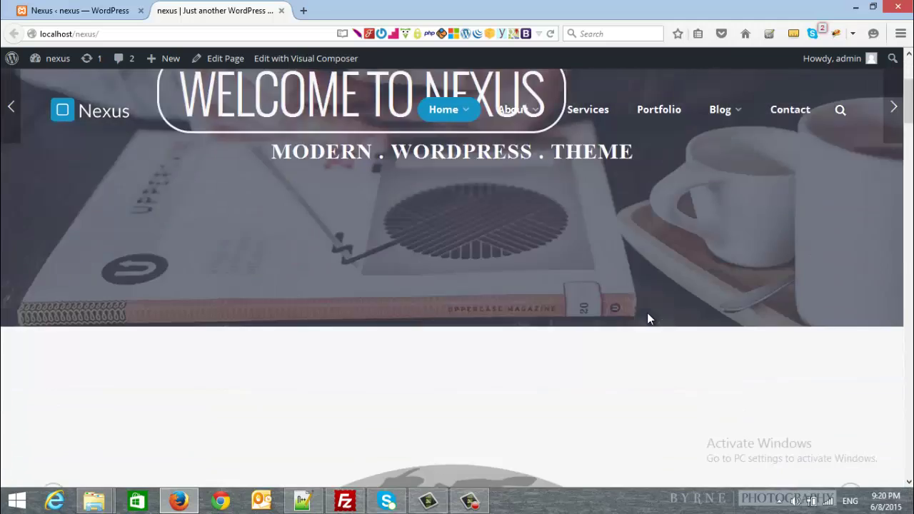
{"action": "scroll", "coordinate": [647, 319], "scroll_direction": "down", "scroll_amount": 5}
{"action": "scroll", "coordinate": [646, 321], "scroll_direction": "up", "scroll_amount": 7}
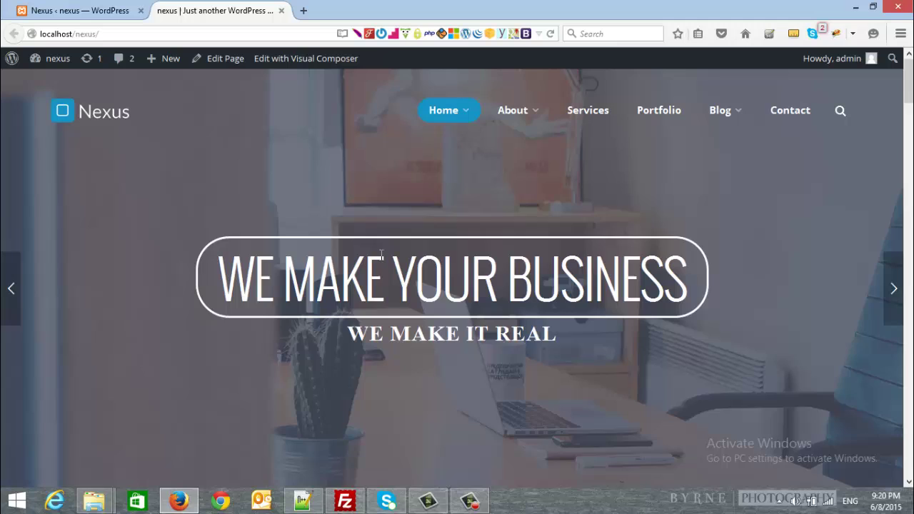
{"action": "scroll", "coordinate": [382, 267], "scroll_direction": "down", "scroll_amount": 5}
{"action": "scroll", "coordinate": [384, 268], "scroll_direction": "up", "scroll_amount": 5}
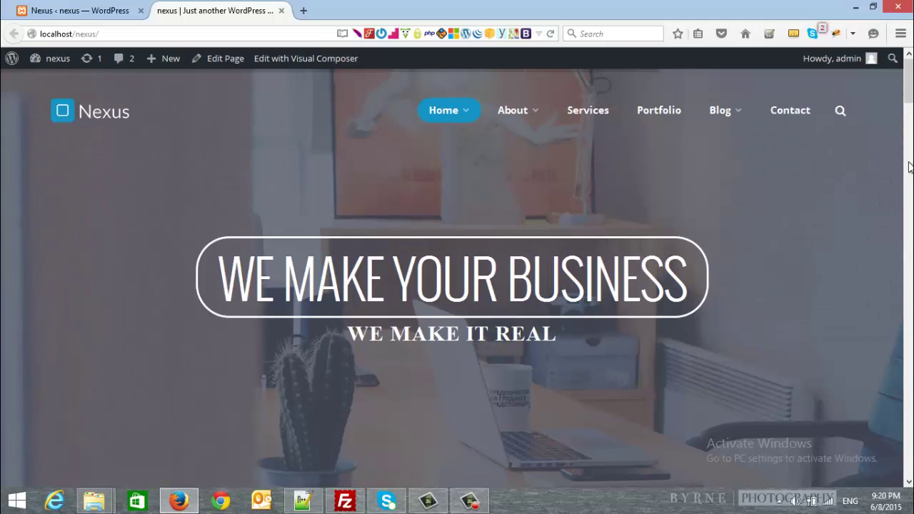